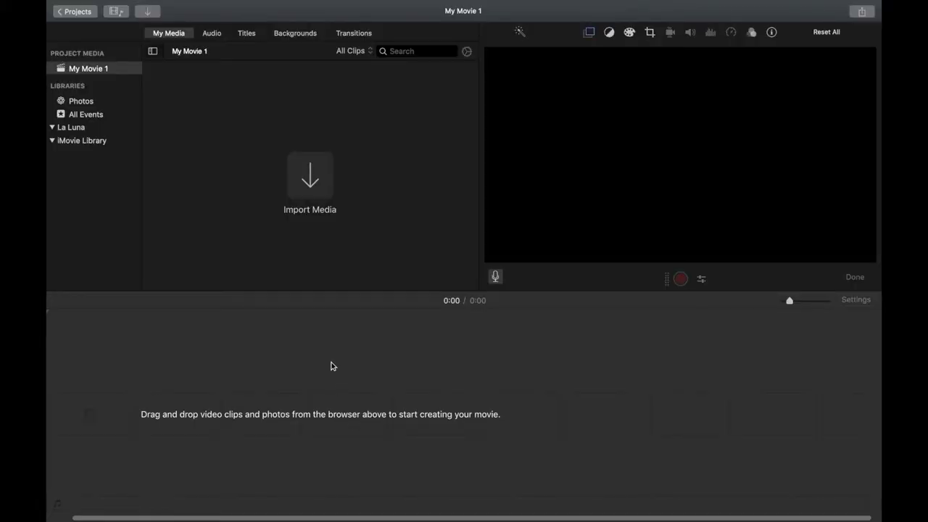
- Record the ukulele performance from the FaceTime HD Camera
left_click(151, 16)
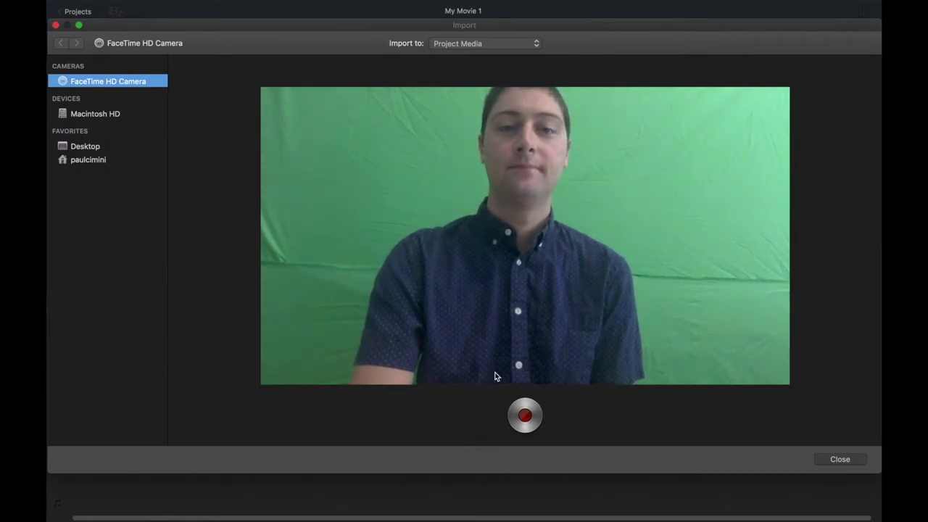
left_click(524, 417)
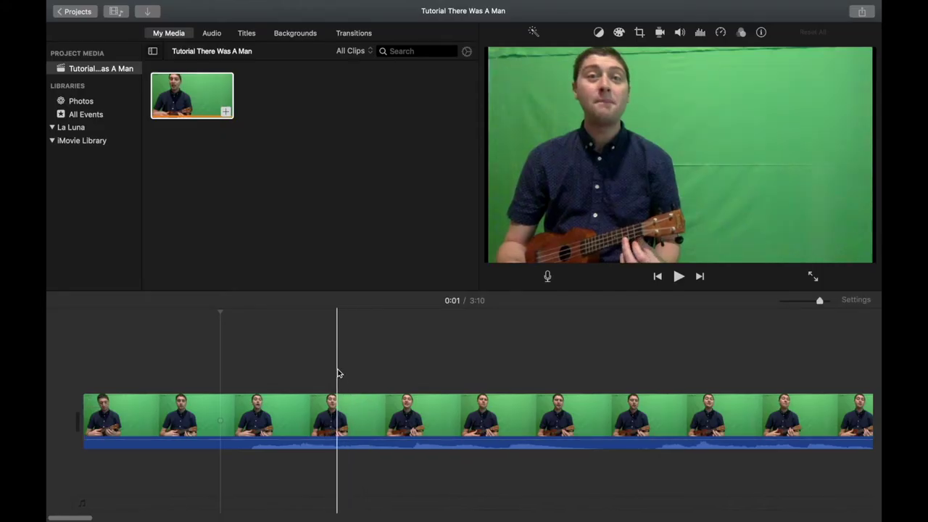
left_click(221, 120)
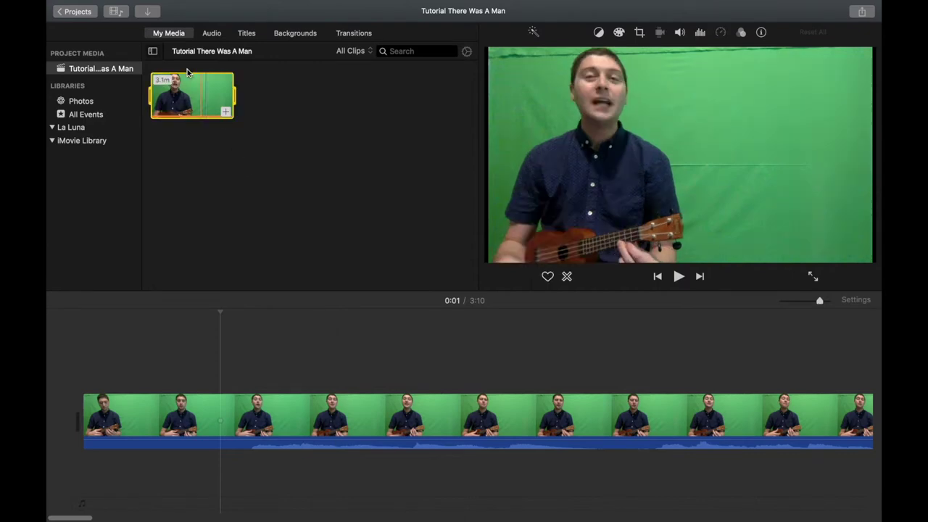
- Import all eleven PNGs, Bag through Wallpaper, into the project media
left_click(147, 12)
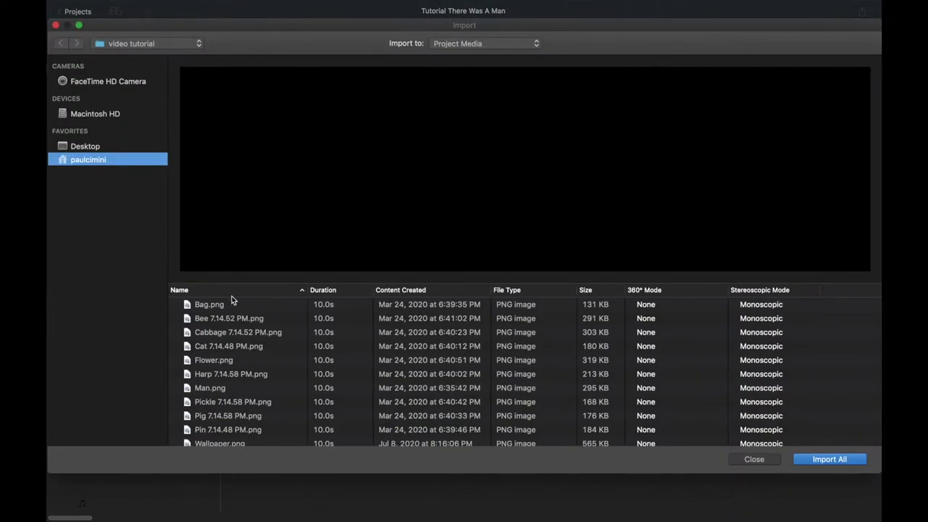
left_click(232, 305)
left_click(236, 319, "super")
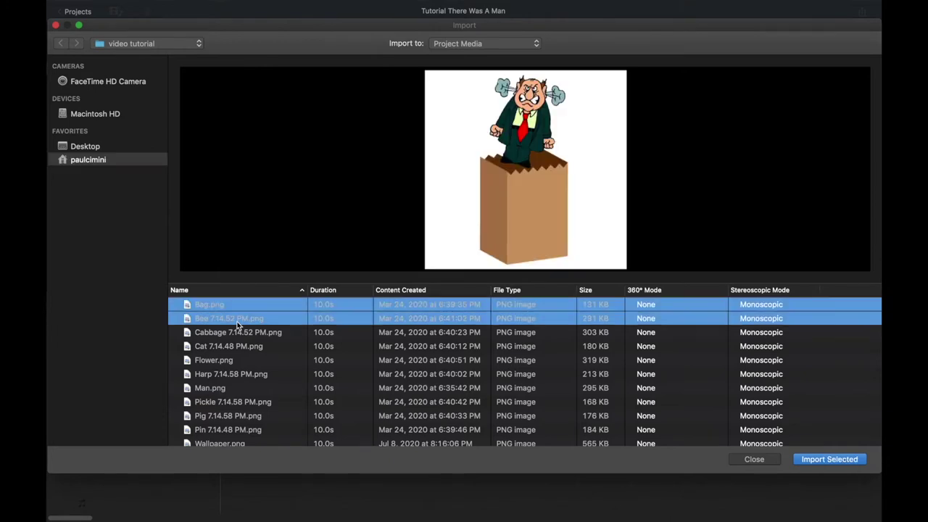
left_click(239, 332, "super")
left_click(239, 332, "super")
left_click(241, 346, "super")
left_click(238, 332, "super")
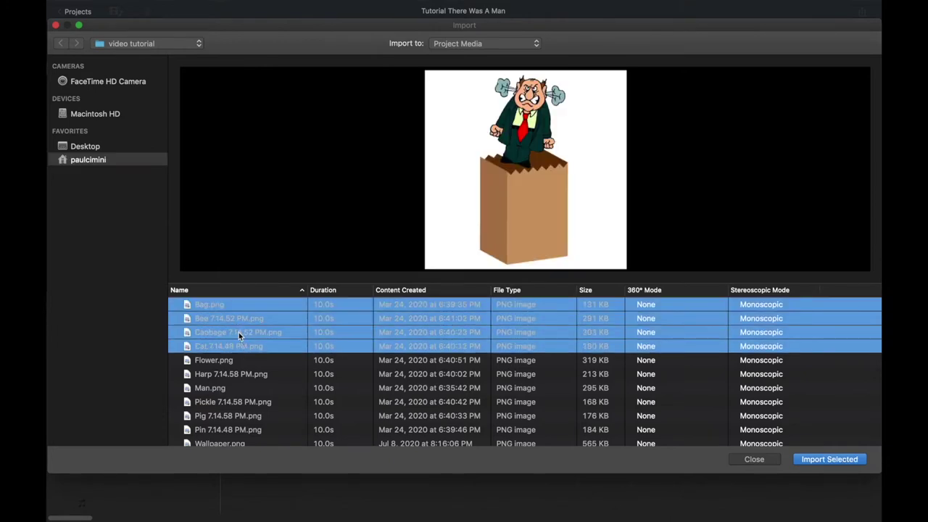
left_click(238, 360, "super")
left_click(238, 374, "super")
left_click(238, 389, "super")
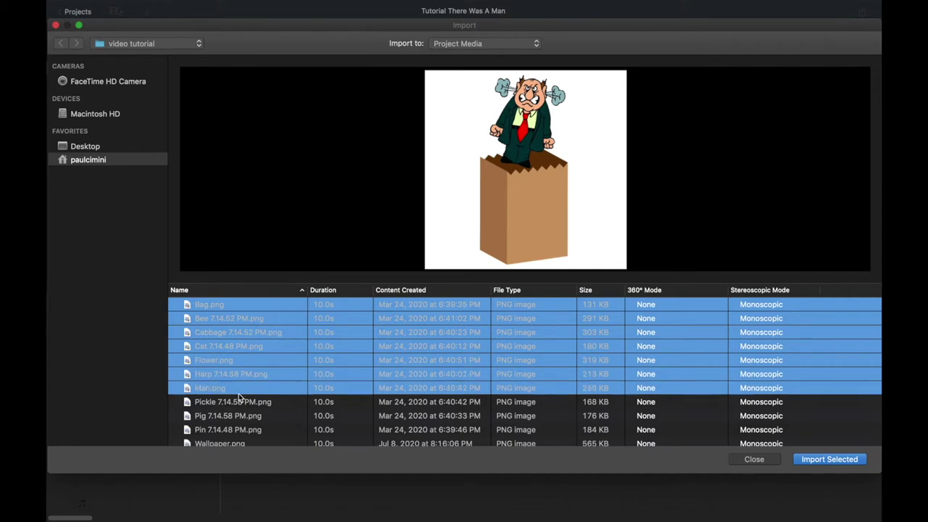
left_click(240, 403, "super")
left_click(240, 417, "super")
left_click(240, 433, "super")
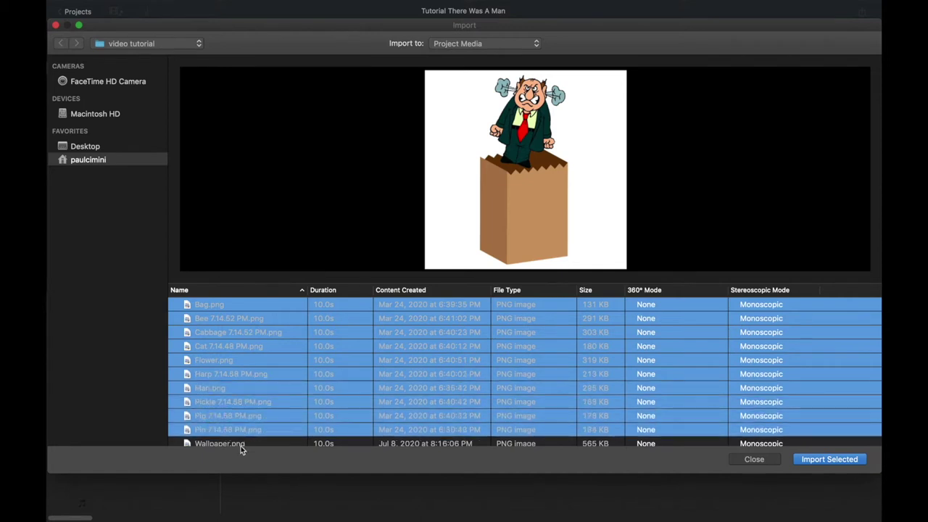
left_click(243, 444, "super")
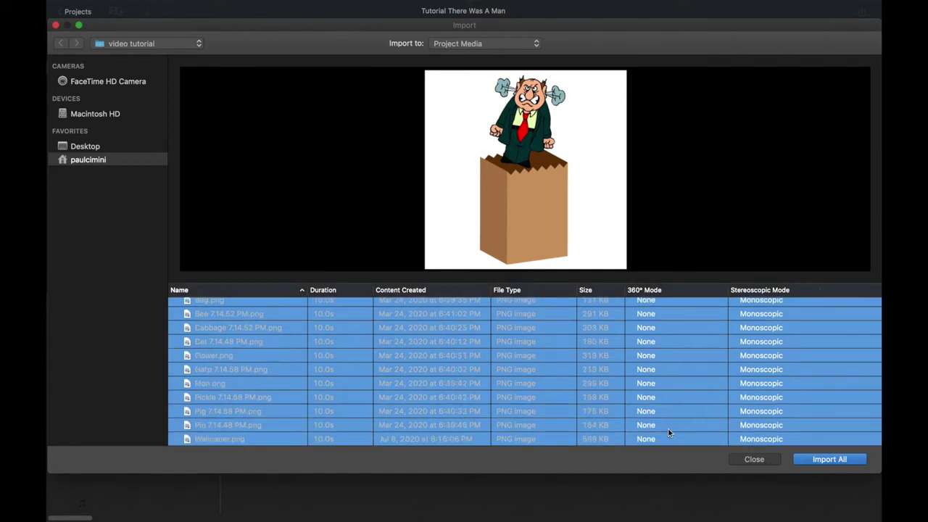
left_click(845, 461)
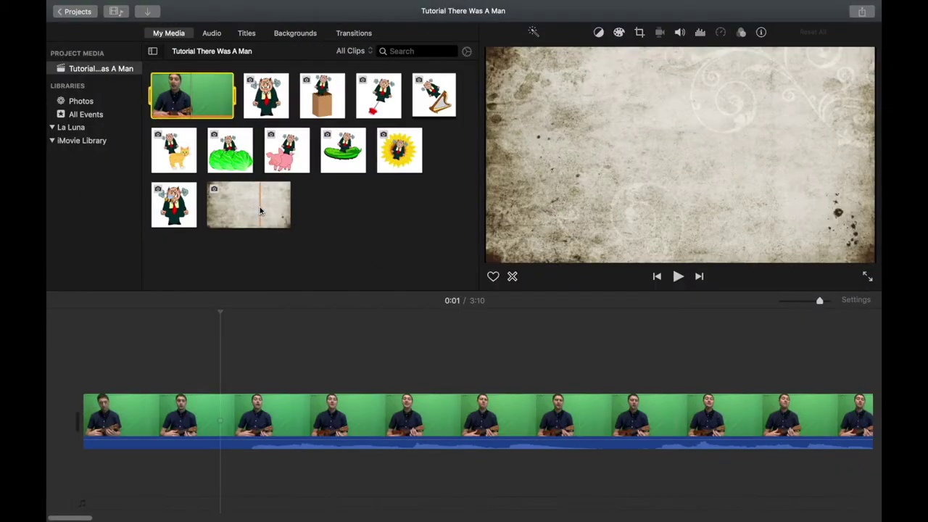
- Place the wallpaper above the performance clip as a Green/Blue Screen overlay
left_click_drag(260, 211, 86, 371)
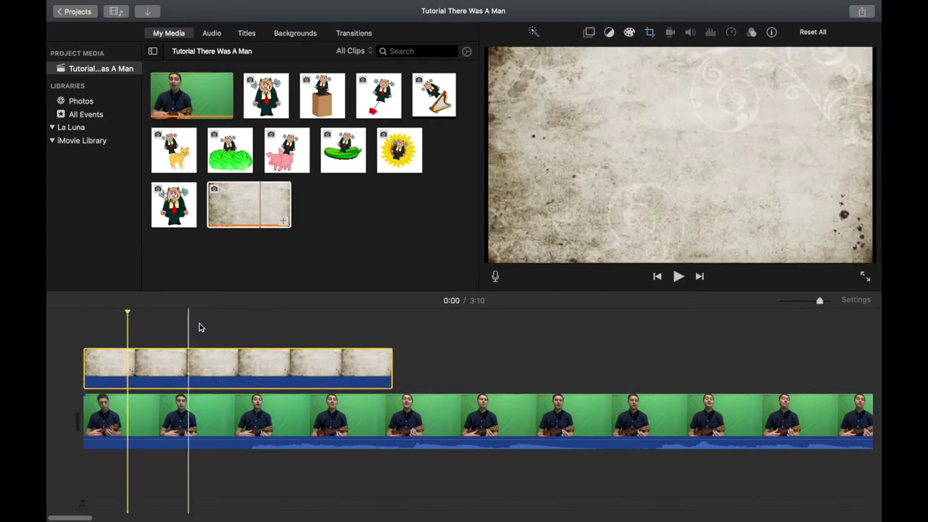
left_click(588, 33)
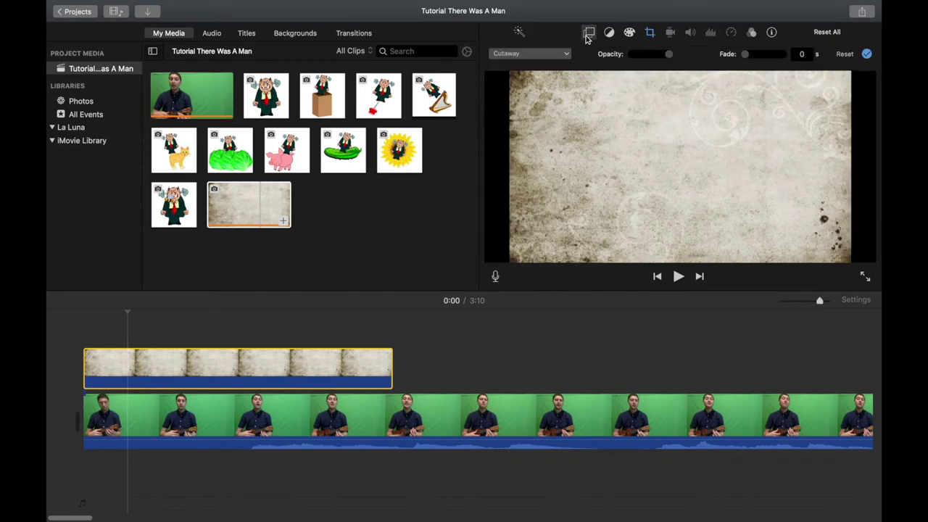
left_click(560, 54)
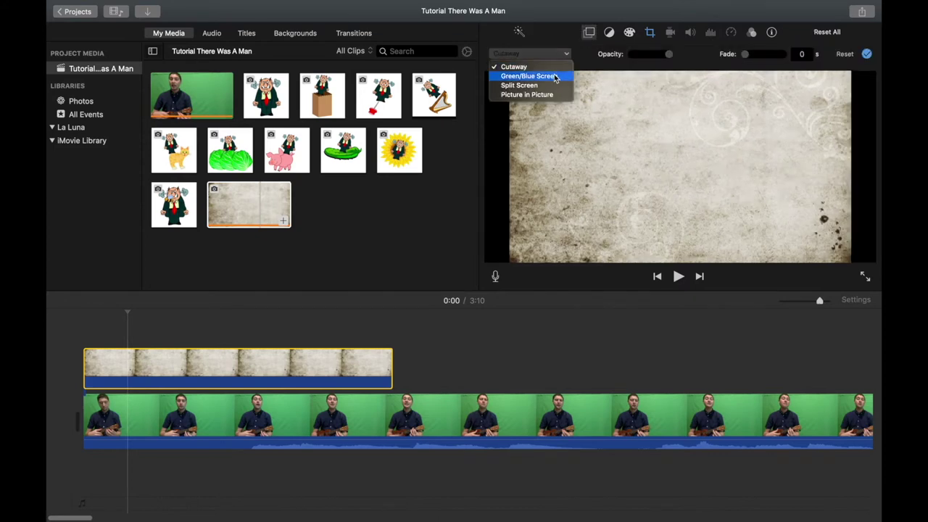
left_click(555, 77)
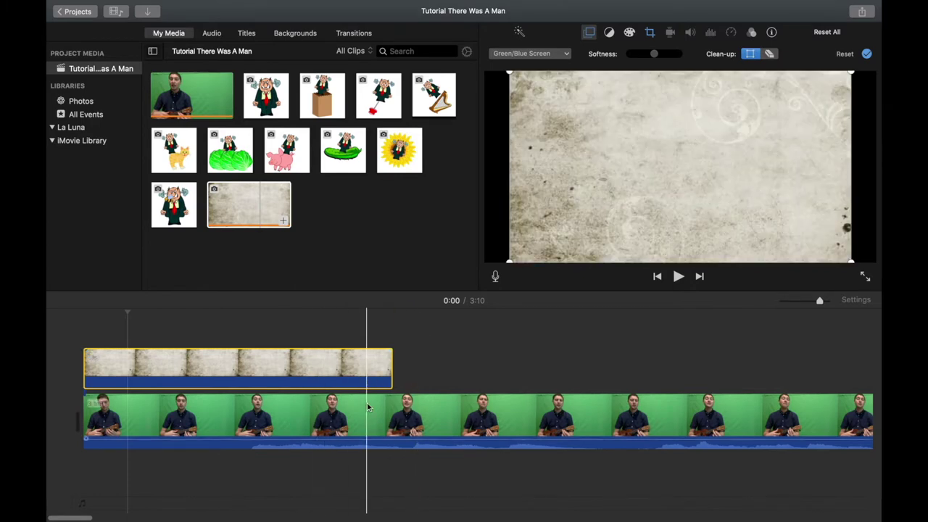
- Delete the wallpaper overlay and the green-screen performance clip from the timeline
key("Delete")
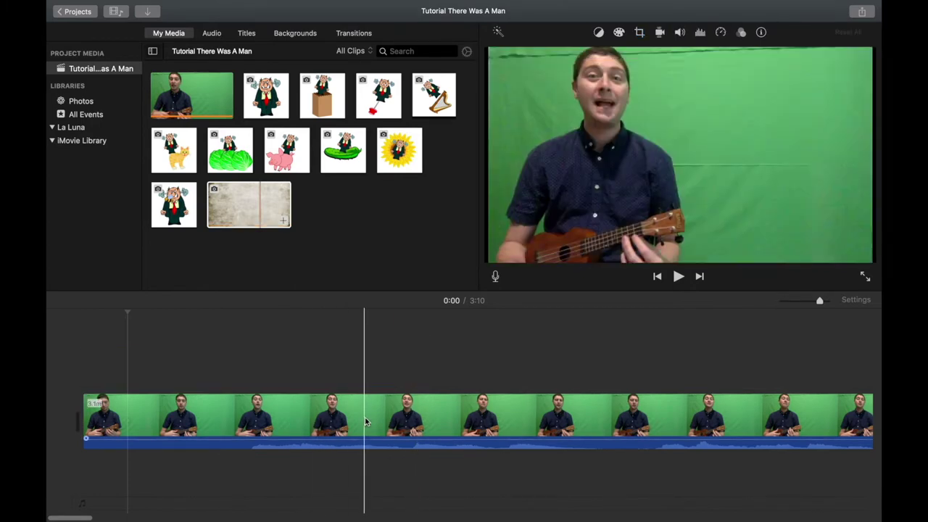
left_click(366, 423)
key("Delete")
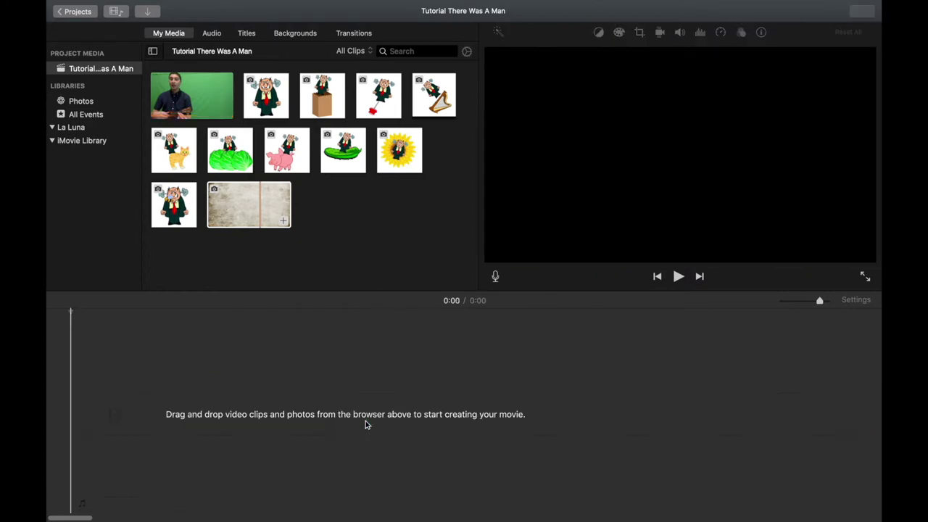
- Lay the wallpaper as the base and key the performance above it with Green/Blue Screen
left_click_drag(249, 220, 85, 440)
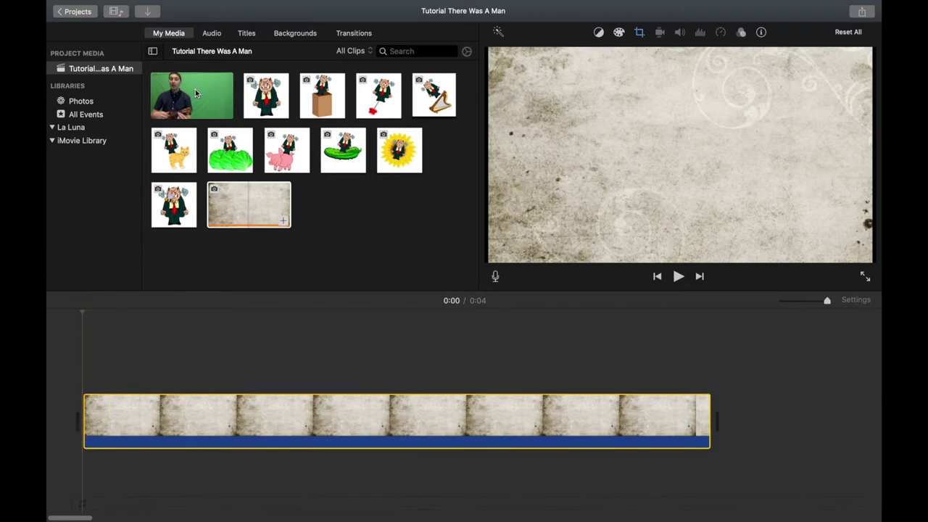
left_click_drag(196, 93, 93, 371)
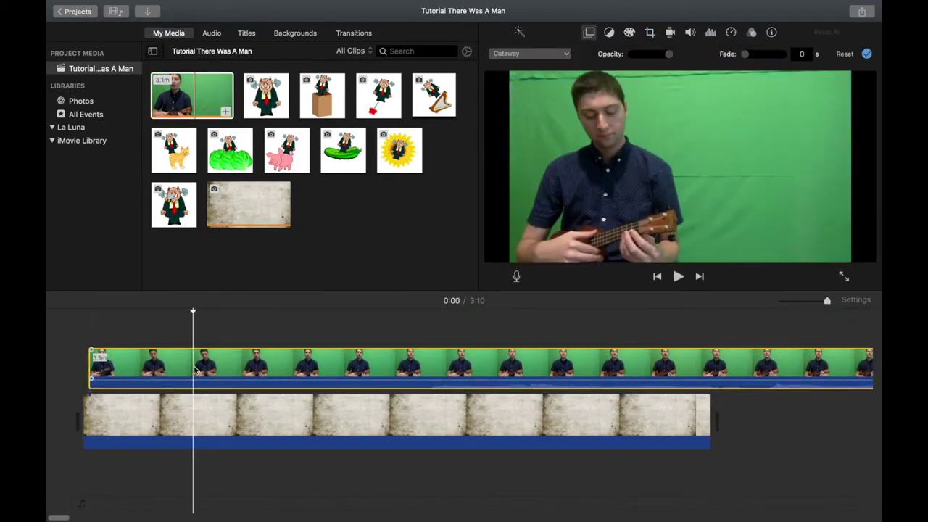
left_click(555, 54)
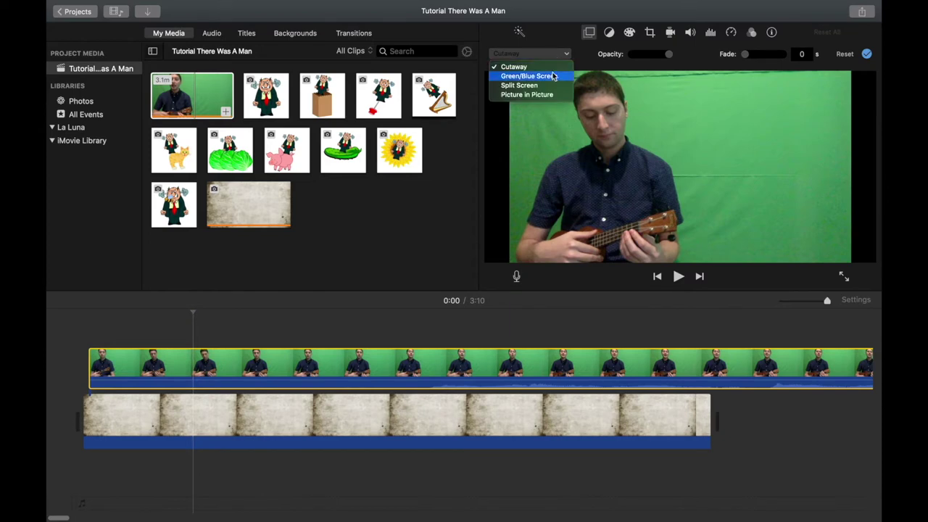
left_click(554, 76)
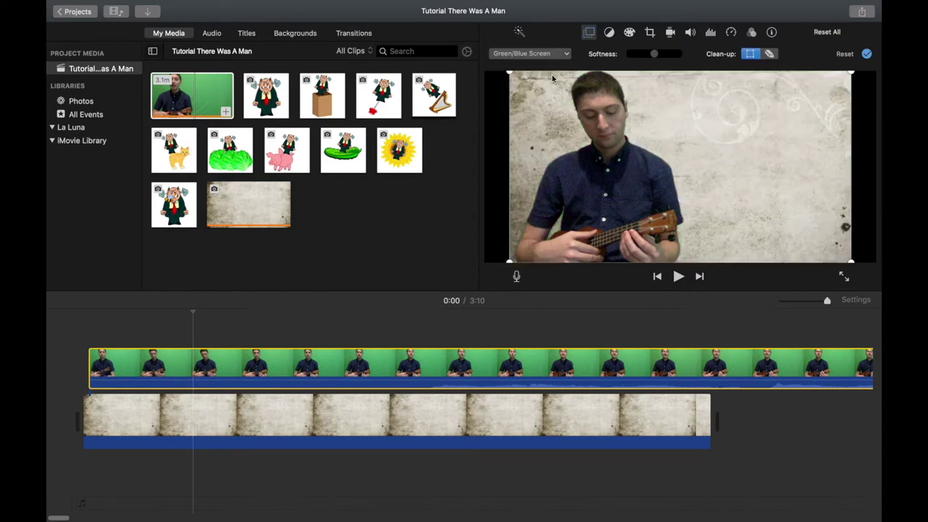
left_click_drag(118, 366, 72, 364)
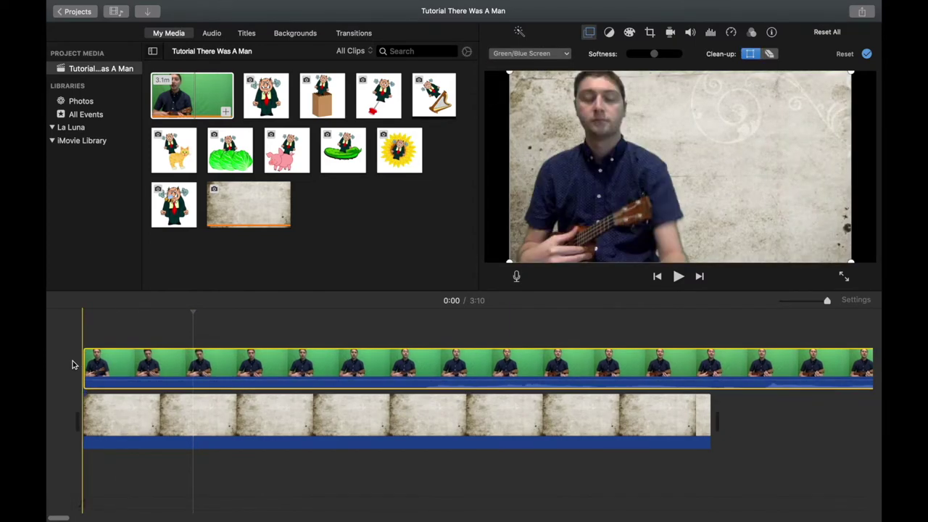
left_click(73, 365)
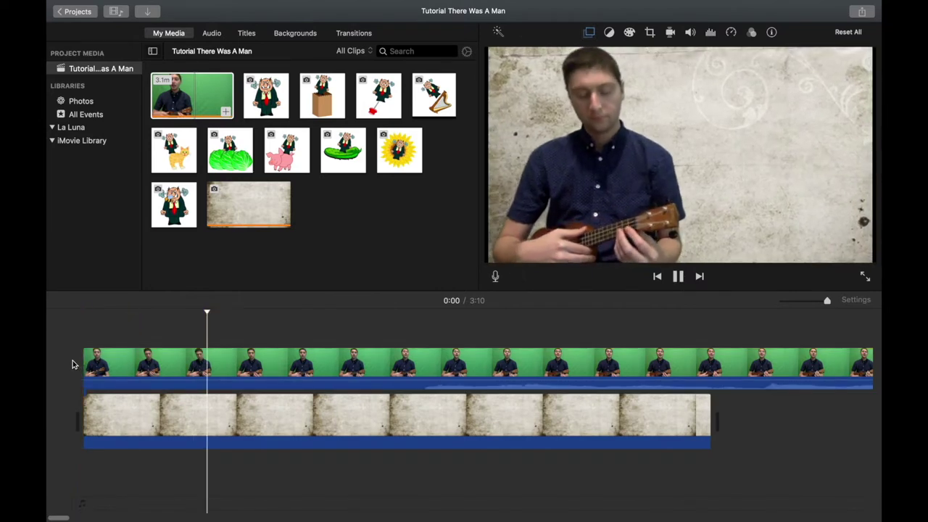
key("space")
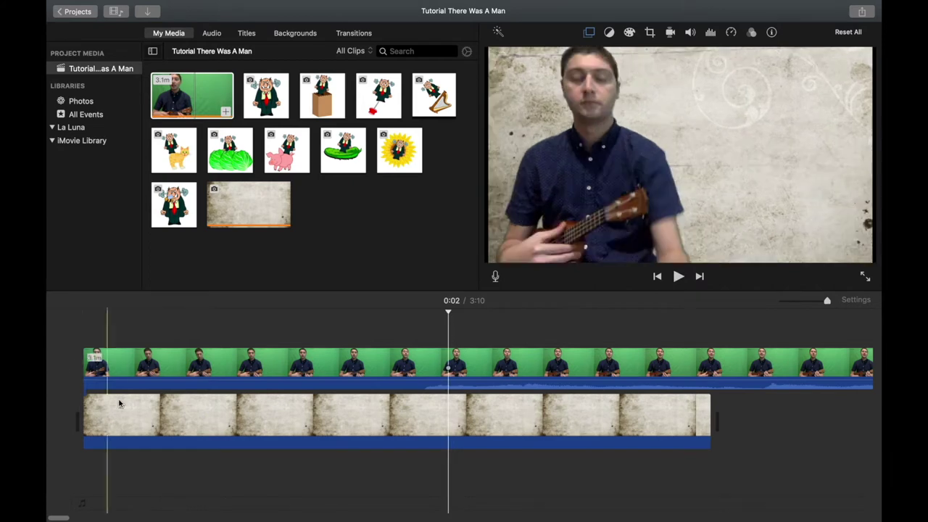
- Set the wallpaper's cropping to Fit and preview the composite
left_click(150, 427)
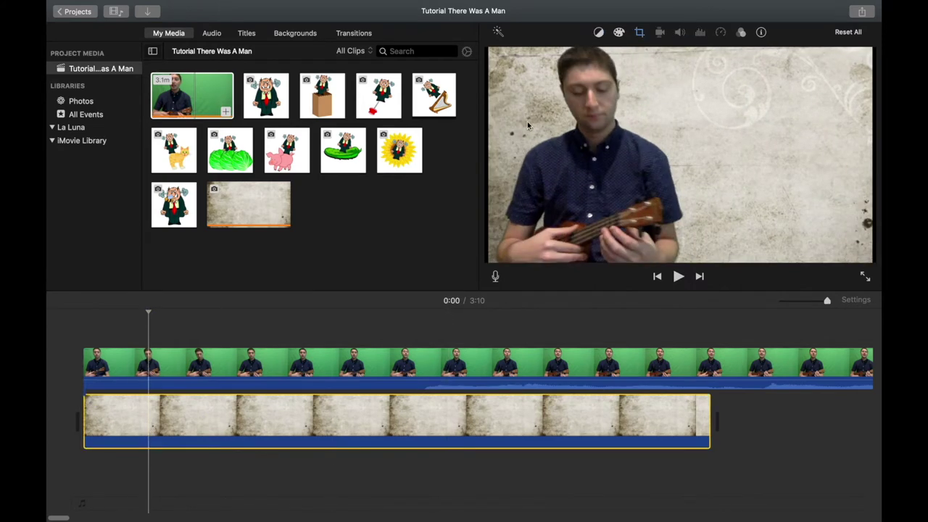
left_click(639, 32)
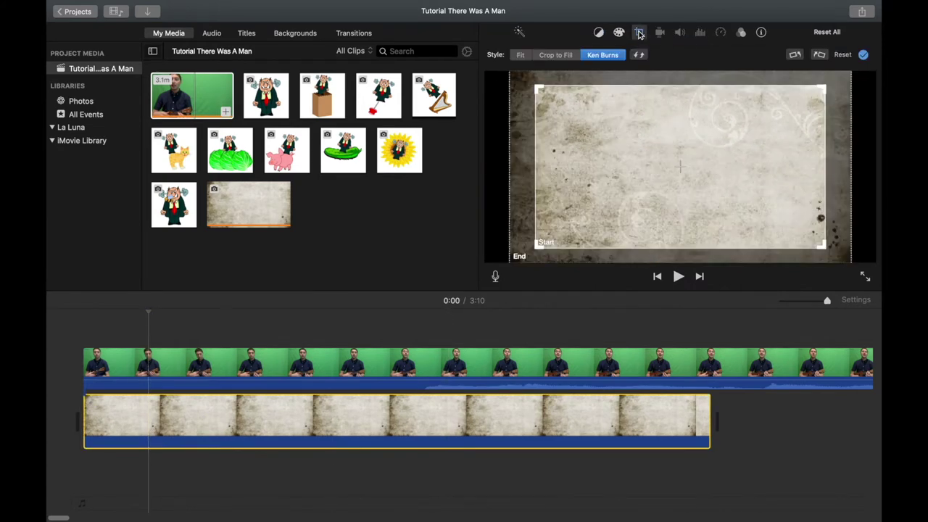
left_click(522, 56)
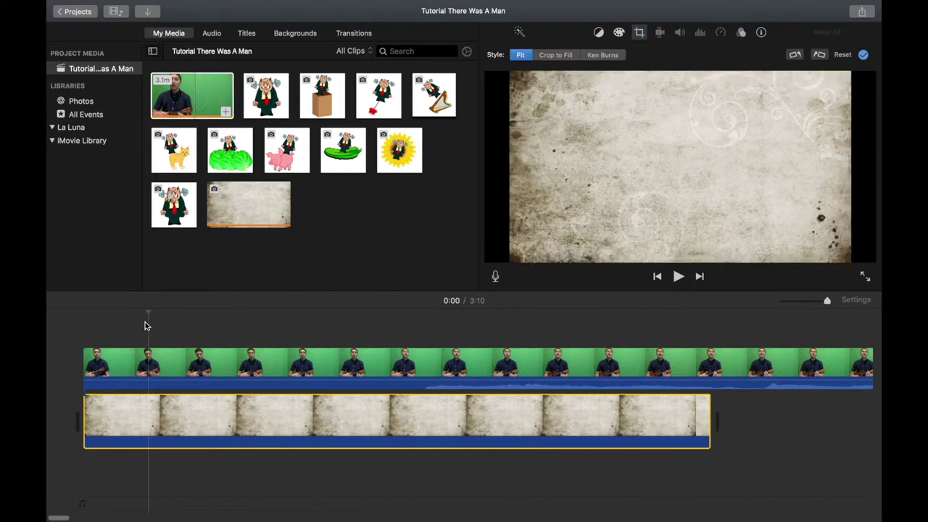
left_click(78, 369)
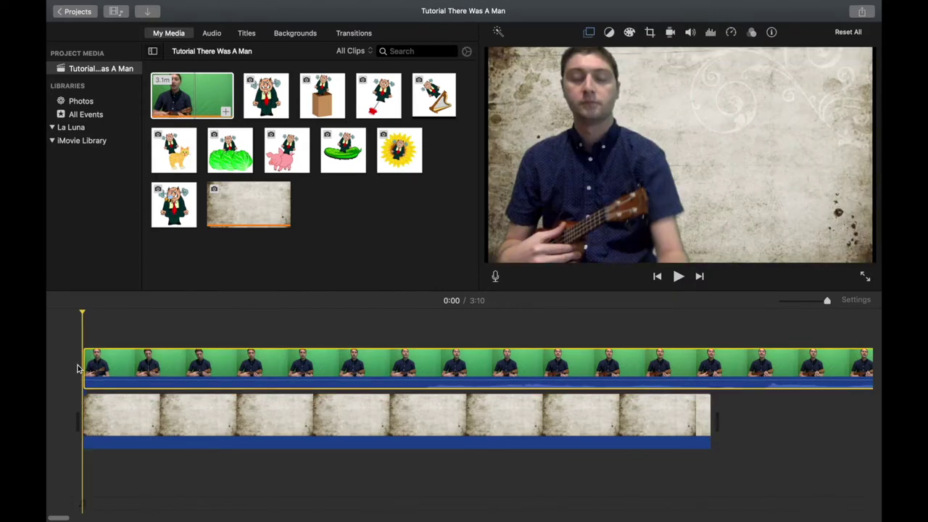
key("space")
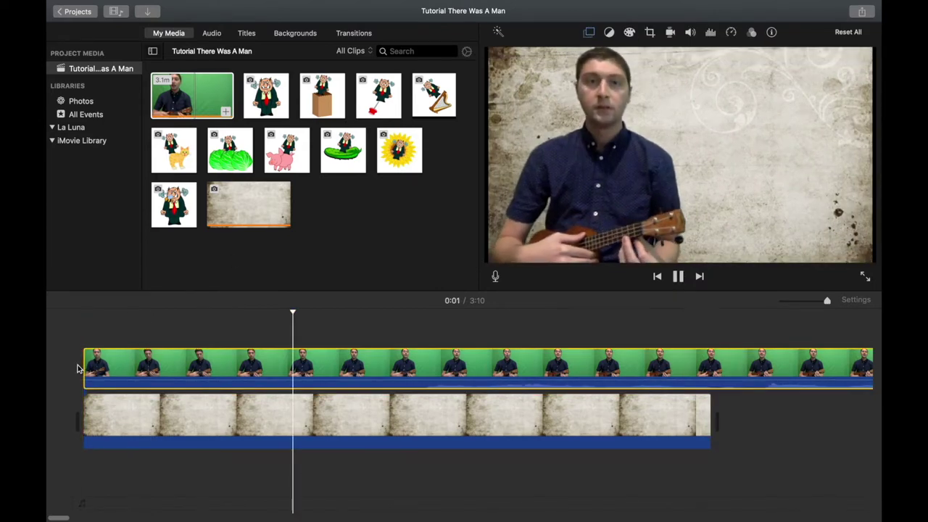
key("space")
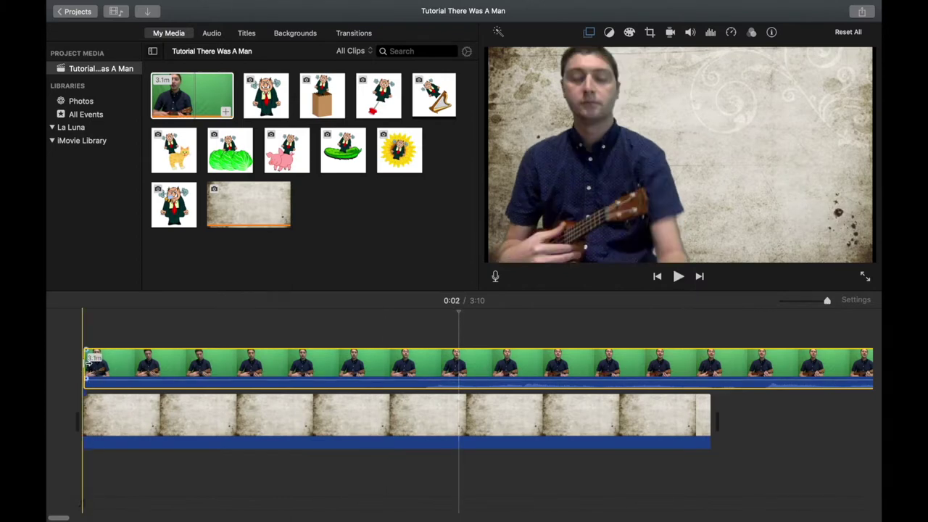
- Trim the start of the performance clip and preview from the beginning
left_click_drag(85, 361, 433, 352)
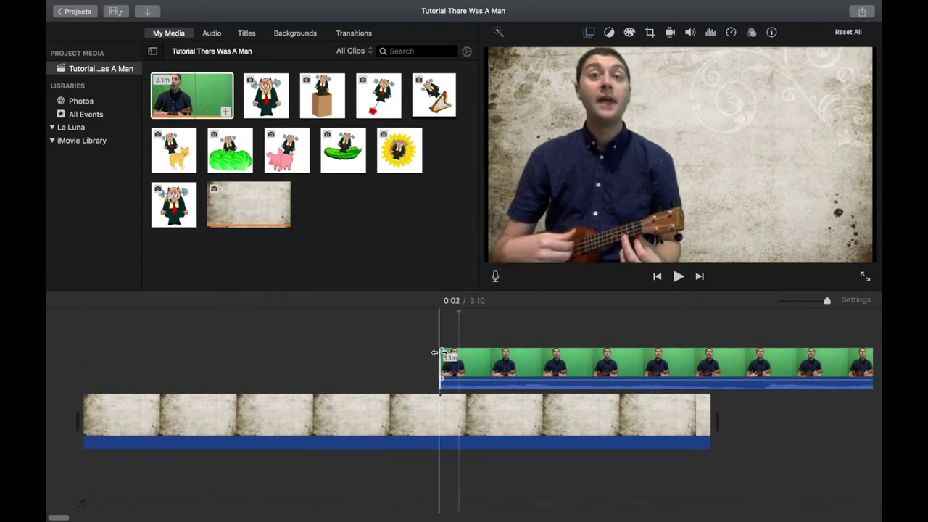
key("super+z")
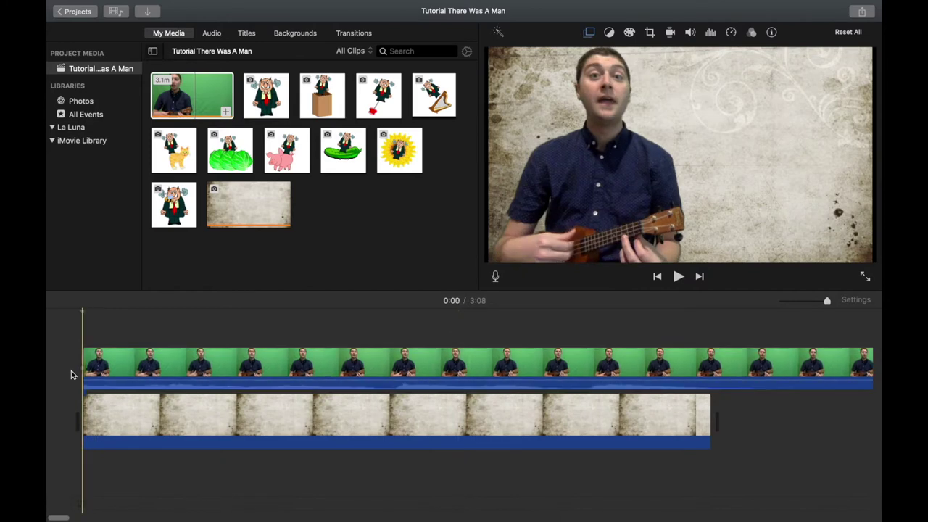
key("space")
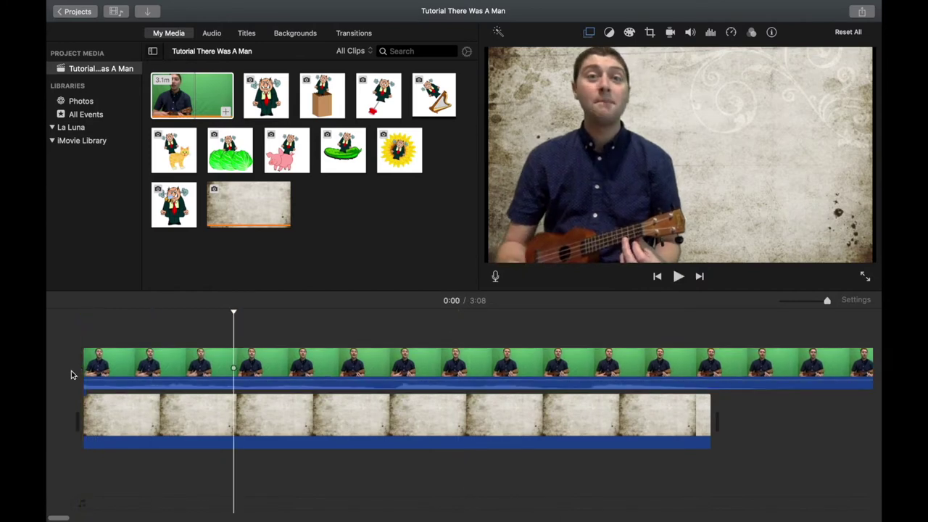
key("space")
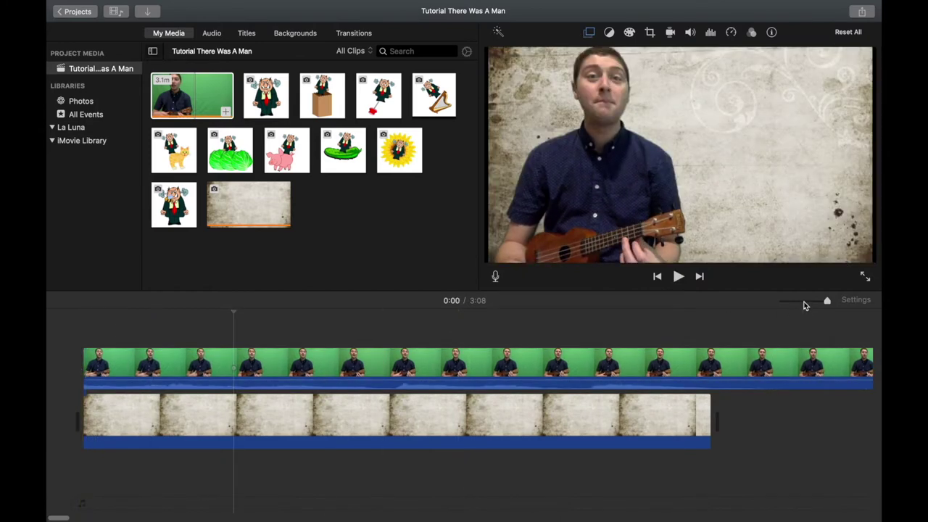
- Stretch the parchment background clip to about three minutes and check the ending
left_click(803, 306)
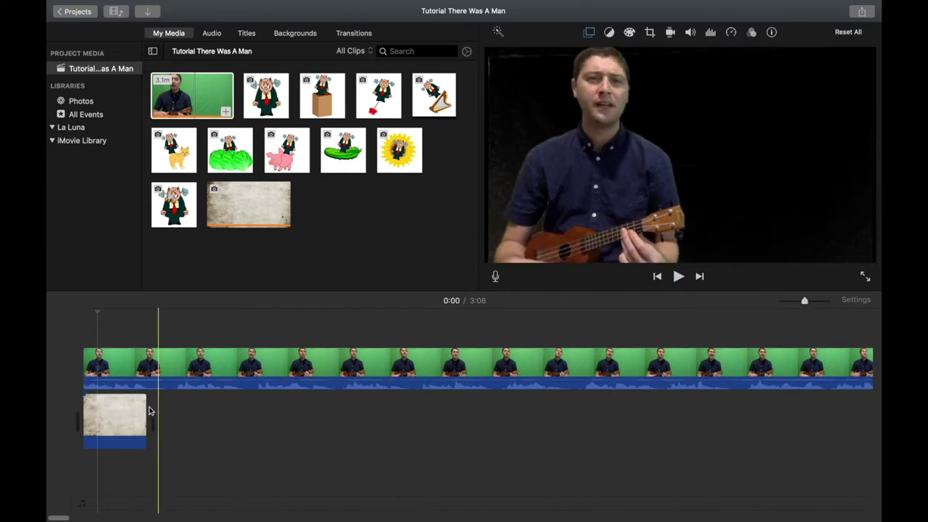
left_click_drag(145, 409, 810, 434)
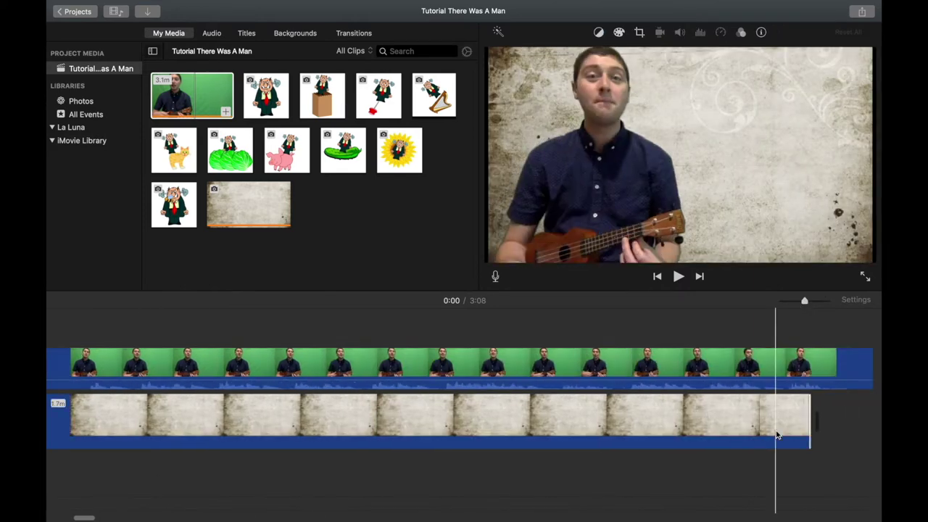
left_click(792, 302)
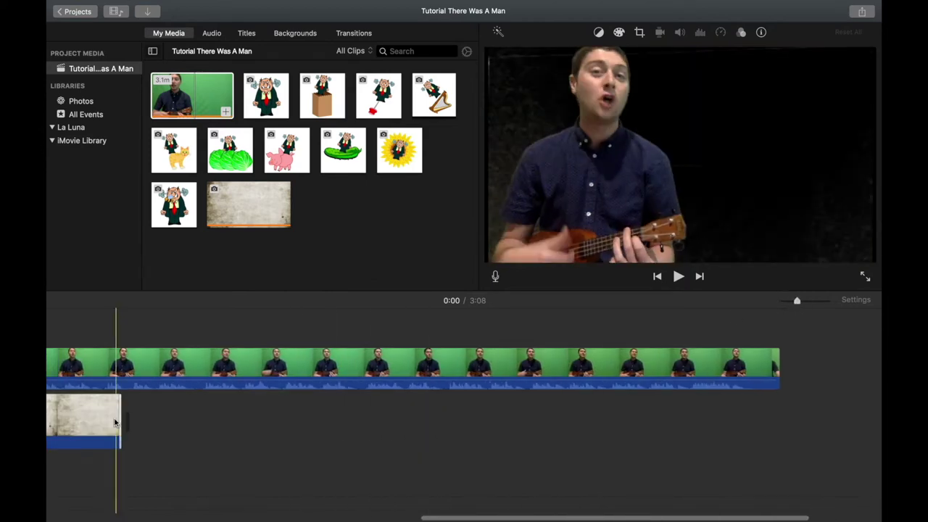
left_click_drag(123, 418, 714, 406)
left_click(709, 363)
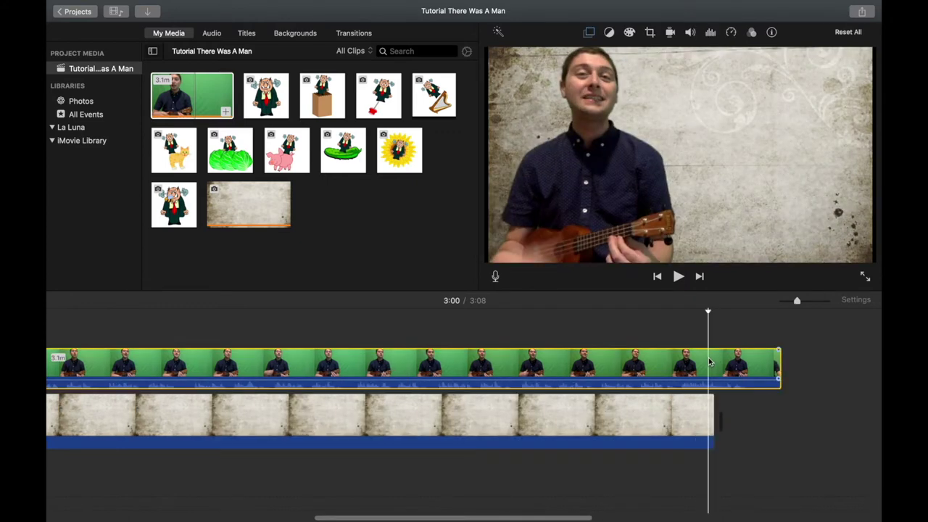
key("space")
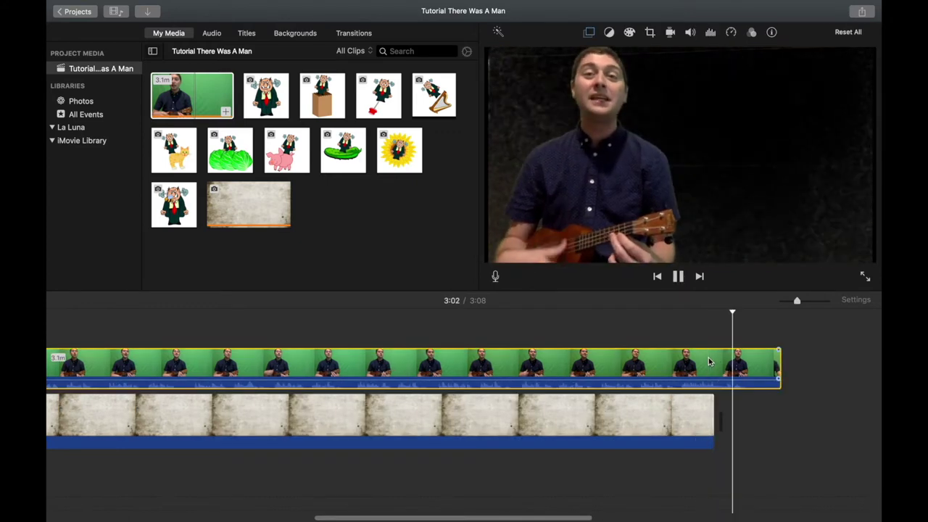
key("space")
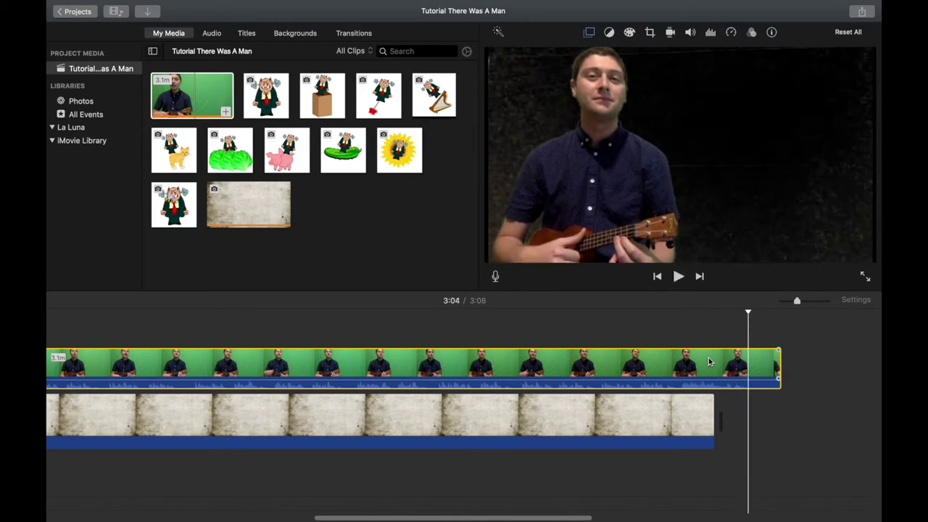
- Align the background's end with the performance at 3:04 in the Precision Editor
left_click_drag(780, 362, 748, 361)
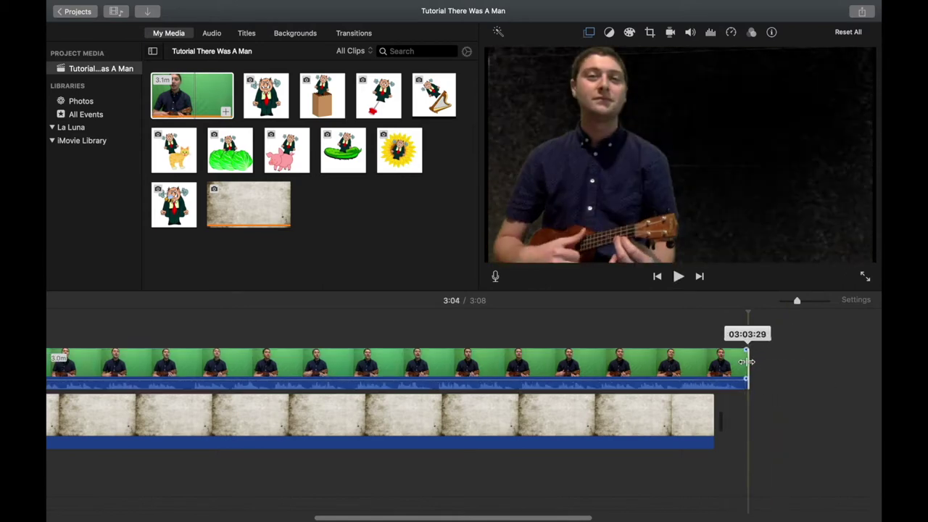
double_click(718, 413)
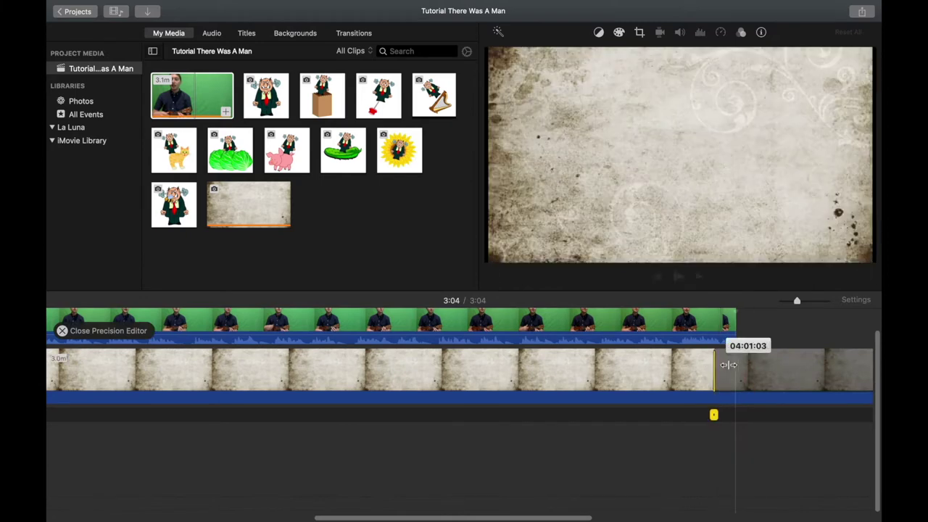
left_click_drag(728, 365, 739, 365)
key("Return")
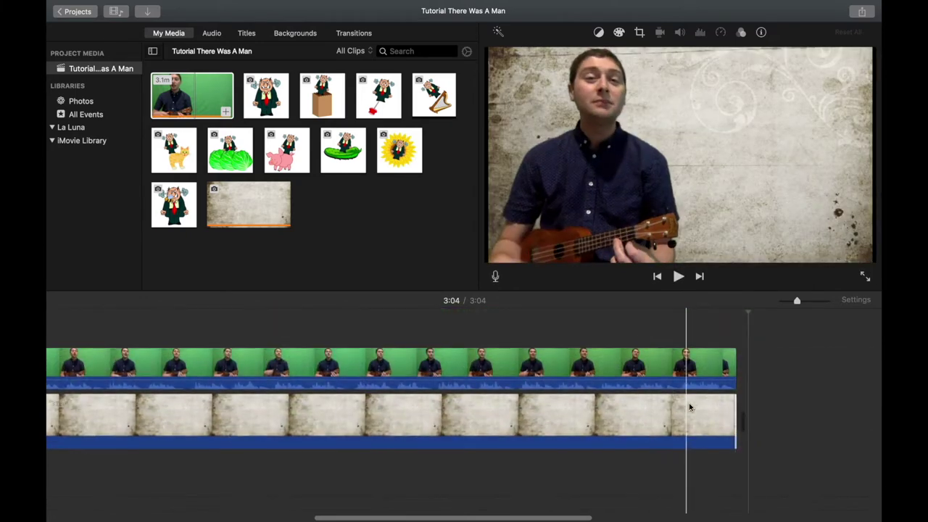
left_click(712, 364)
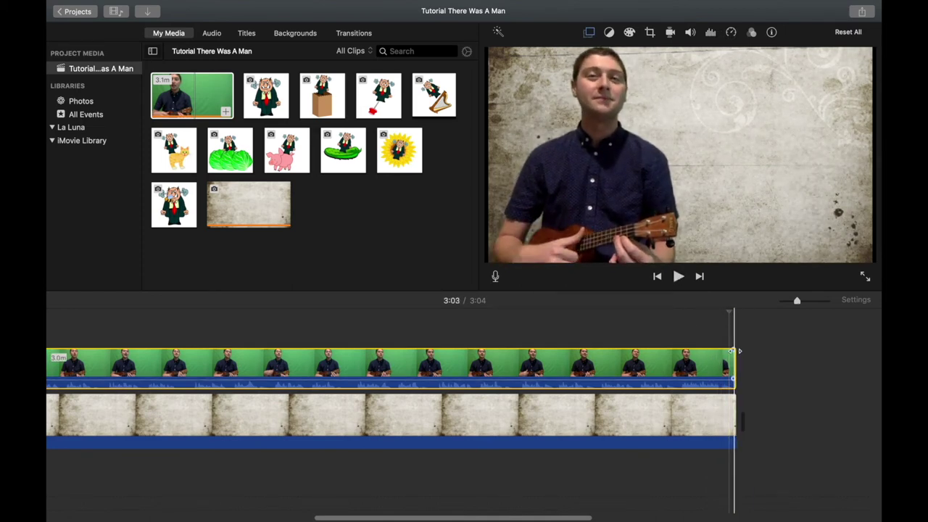
left_click(723, 351)
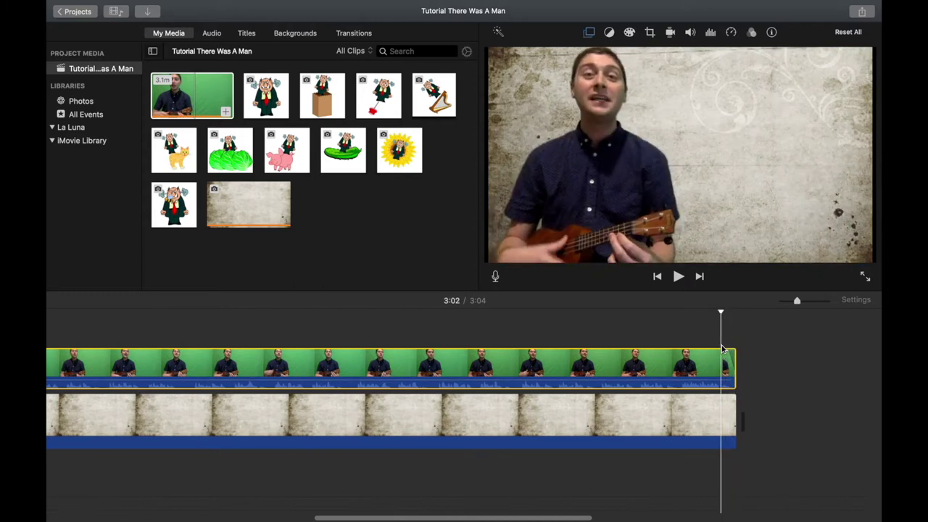
key("space")
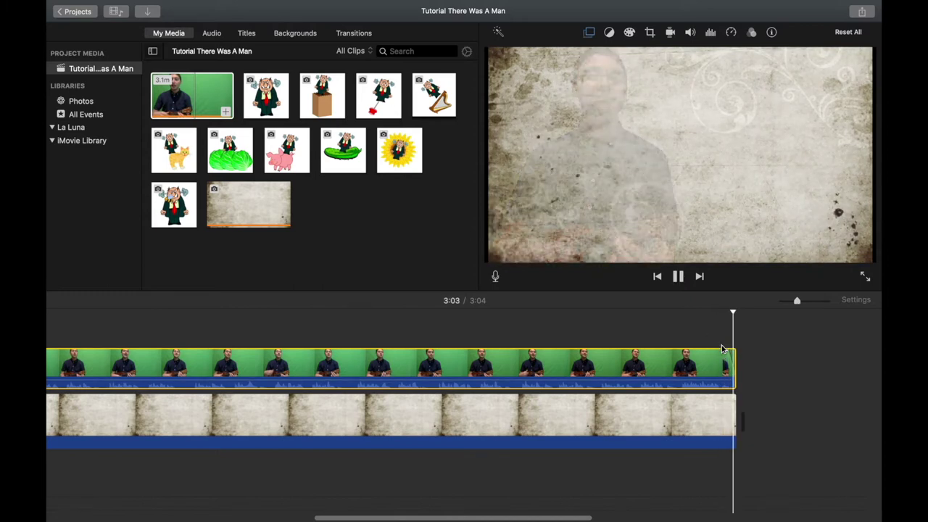
key("space")
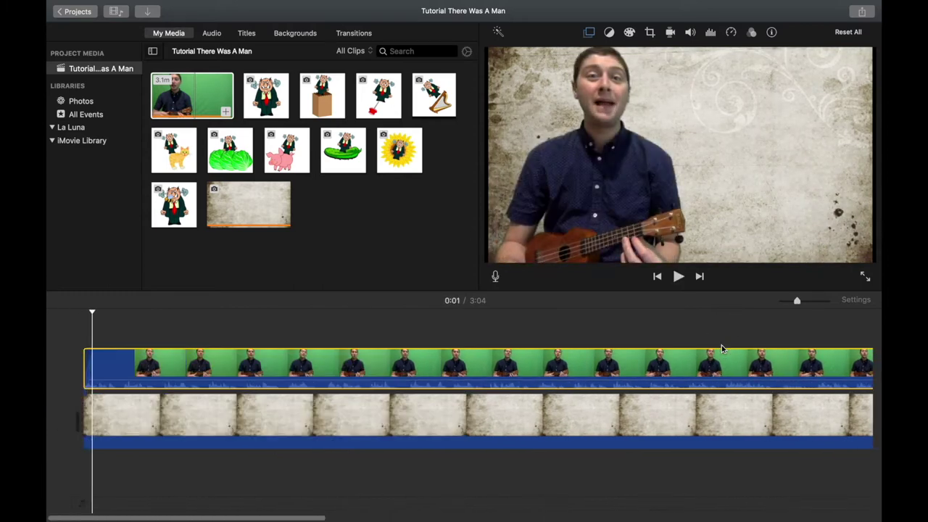
mouse_move(196, 3)
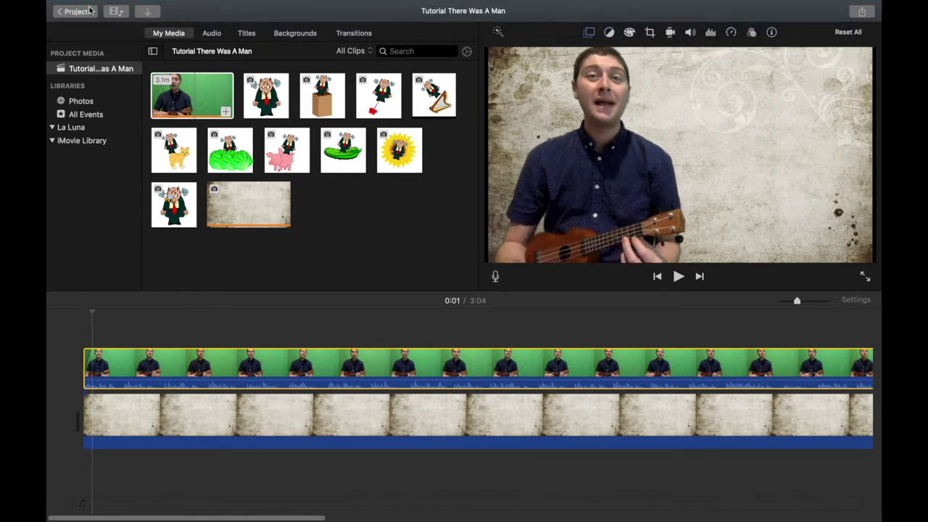
mouse_move(64, 1)
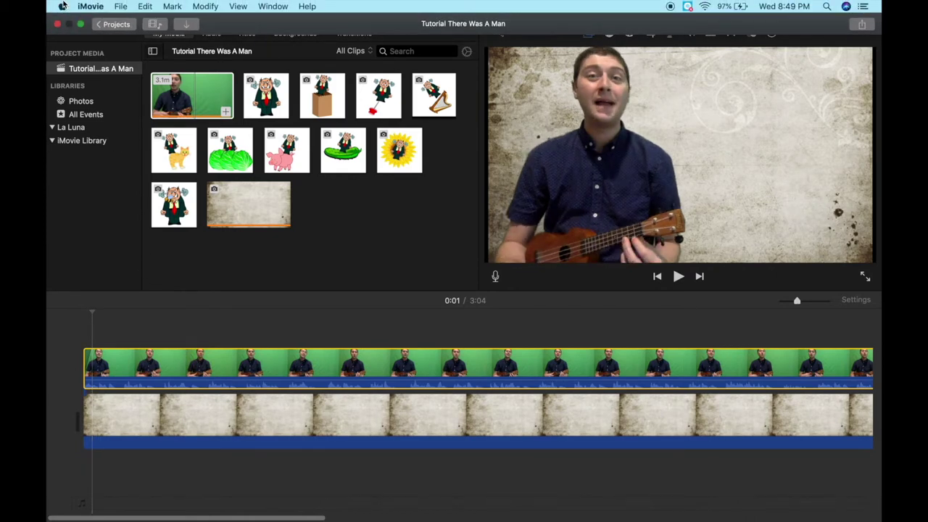
- Open the File > Share > File export settings
left_click(120, 7)
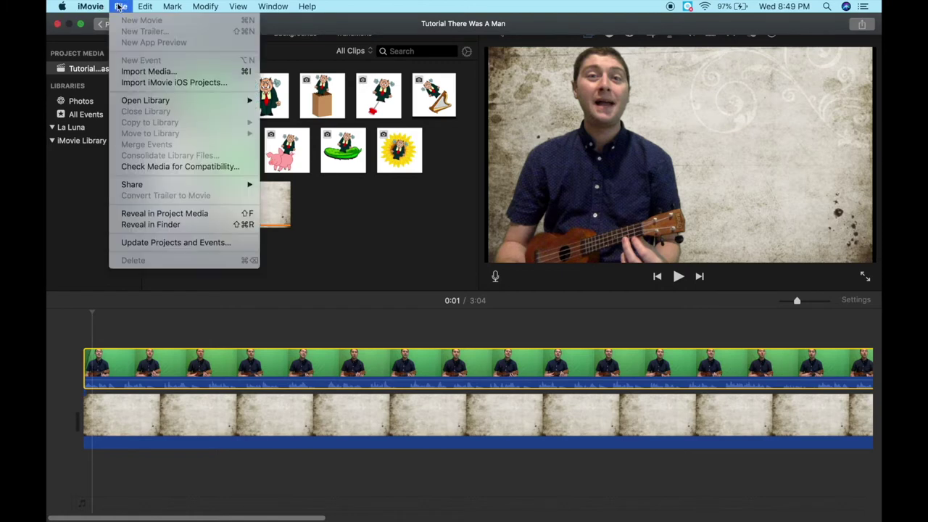
mouse_move(167, 190)
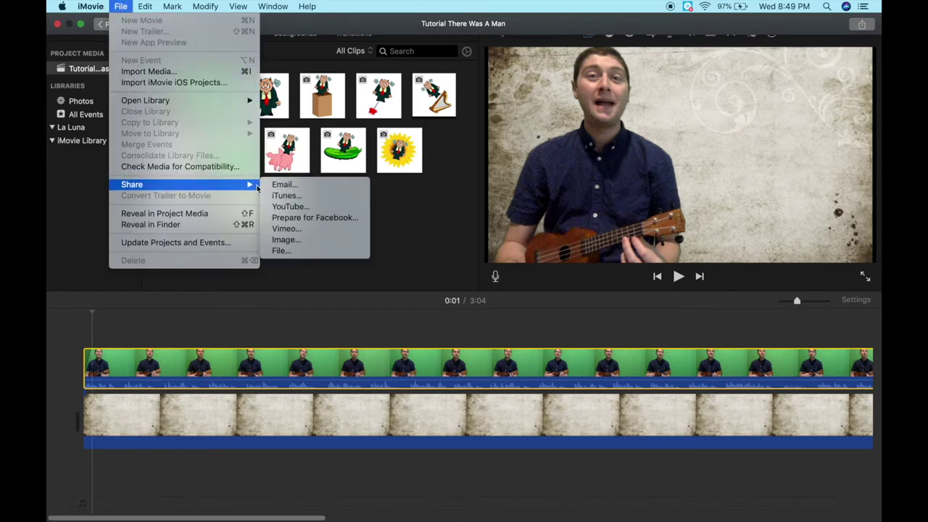
left_click(281, 250)
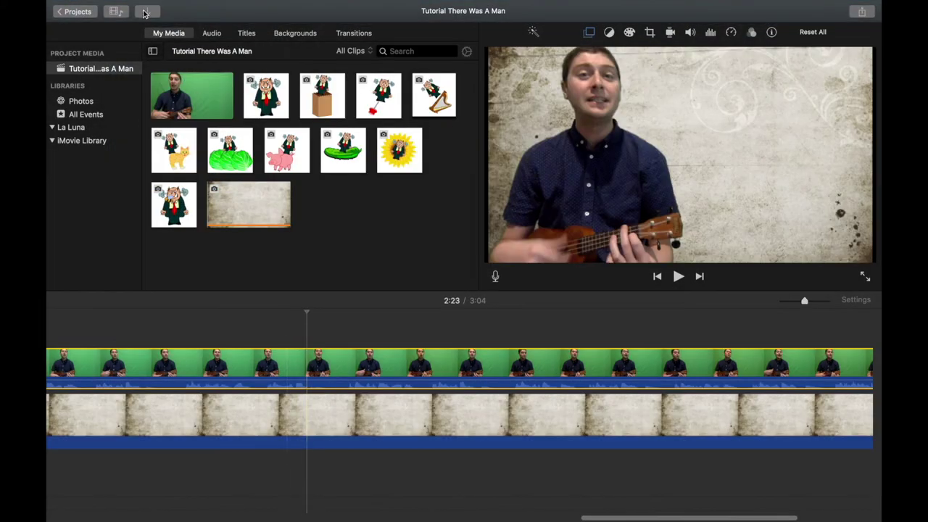
- Import Wallpaper Video.mp4 into the project media
left_click(146, 12)
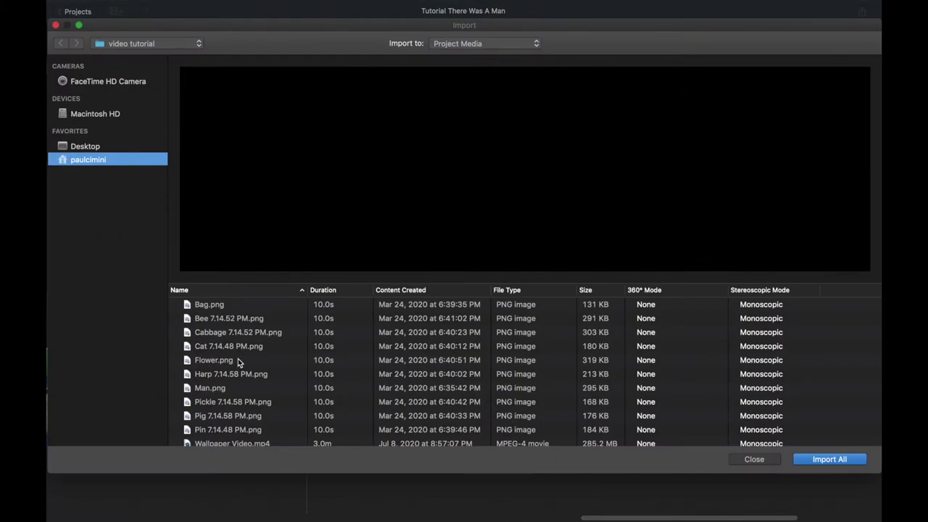
scroll(238, 358, "down", 2)
left_click(249, 430)
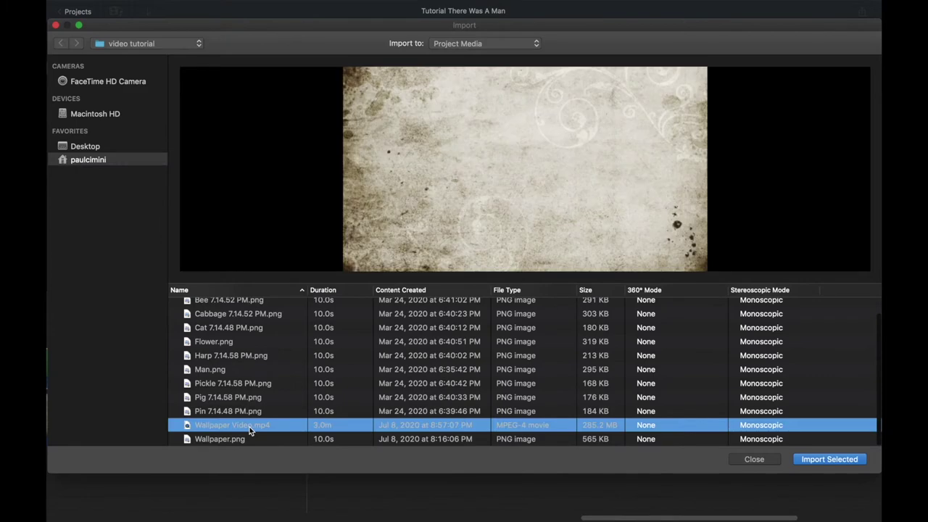
left_click(808, 462)
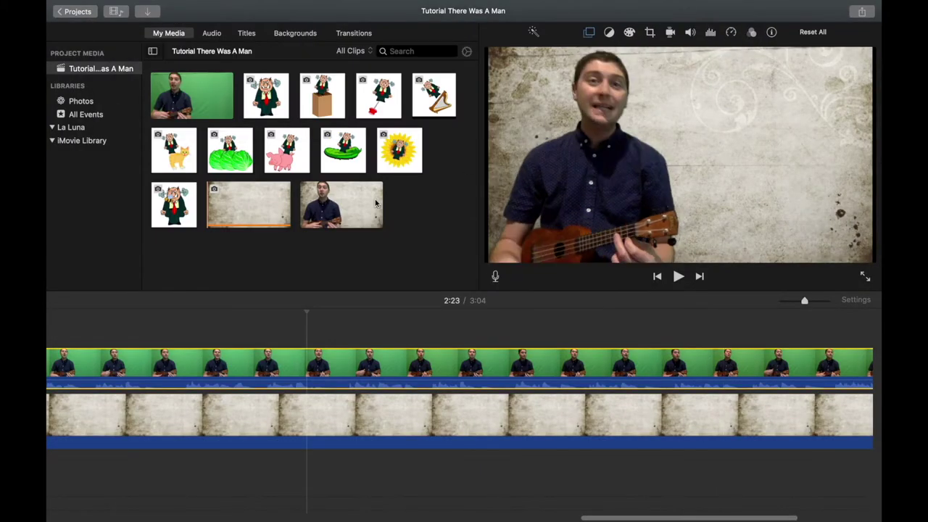
- Replace all timeline clips with the Wallpaper Video clip, zoom in, and play from the start
left_click(356, 438)
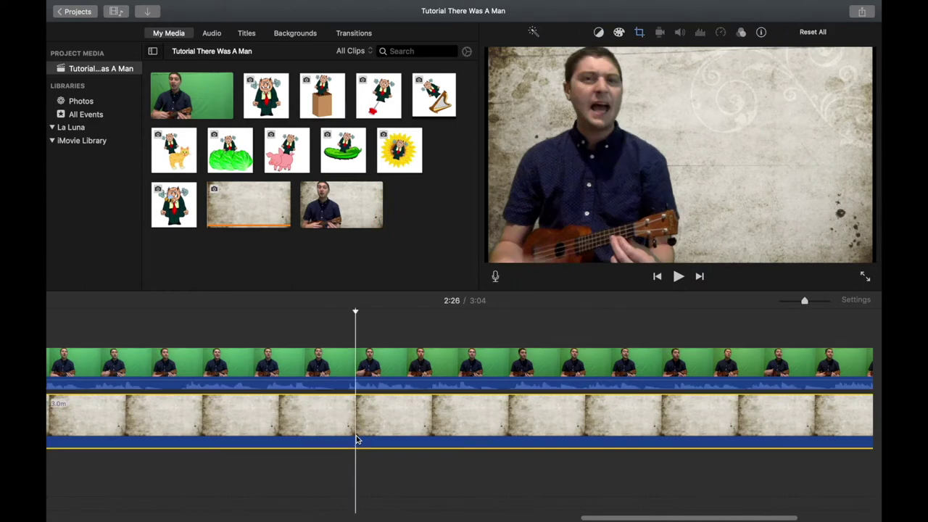
key("super+a")
key("Delete")
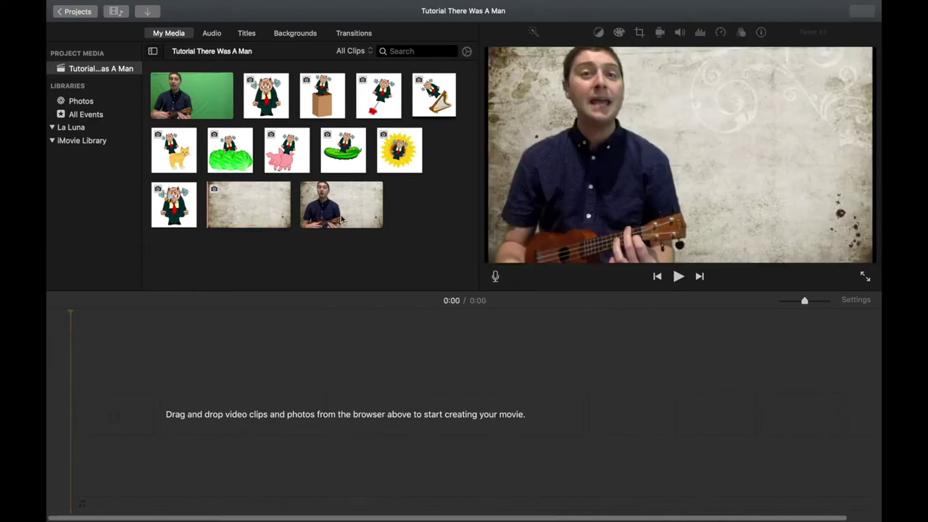
key("e")
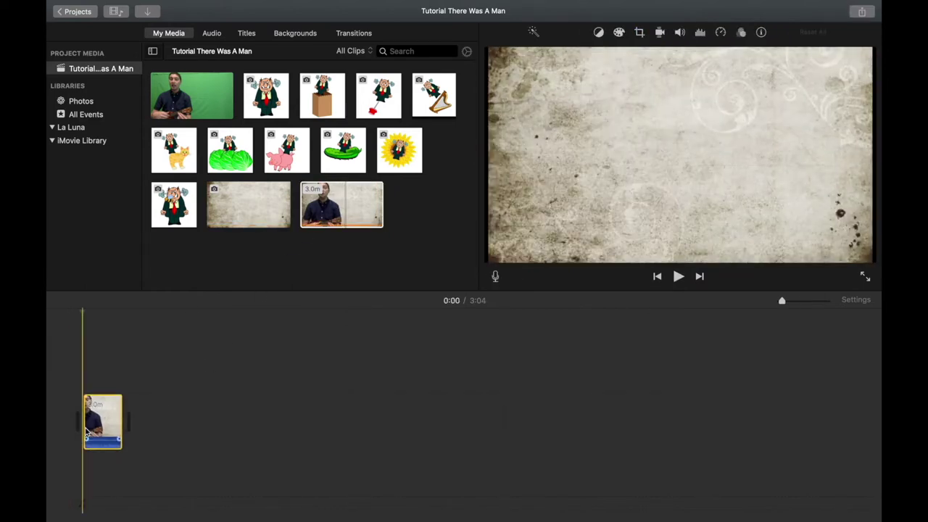
left_click(805, 301)
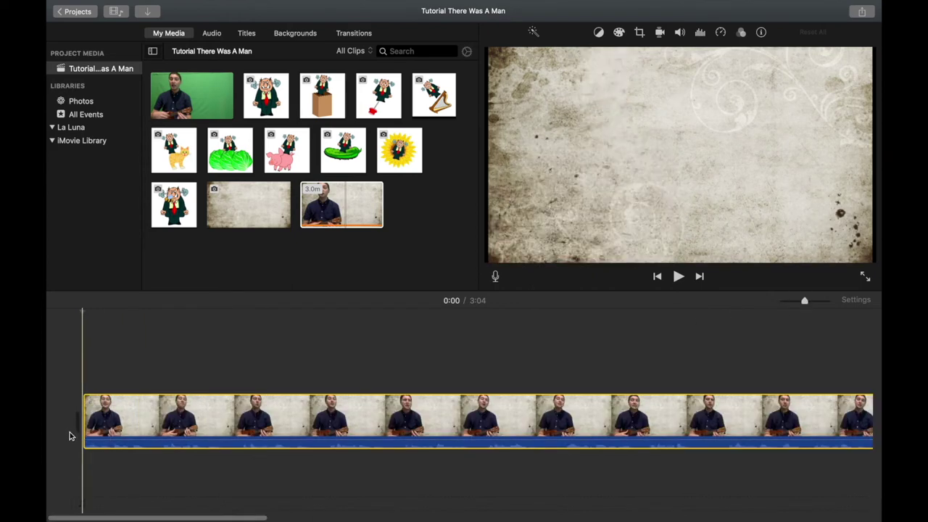
key("space")
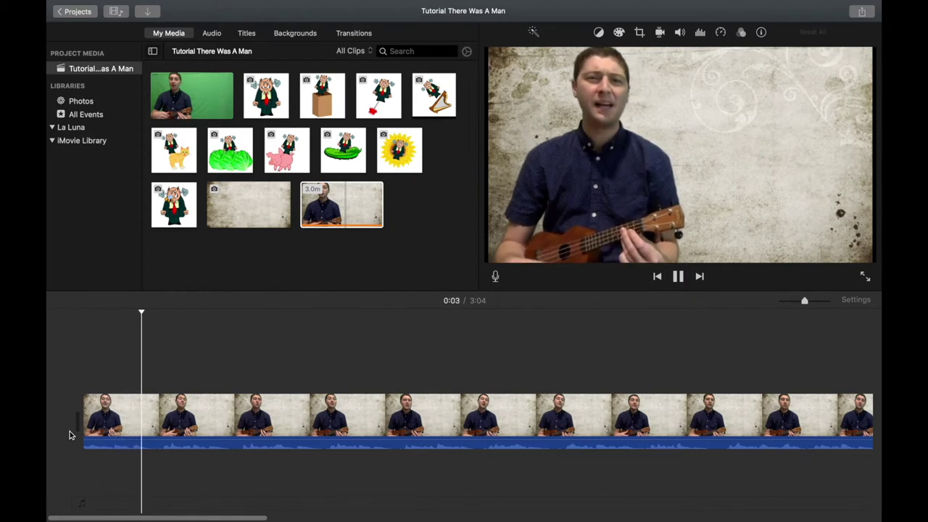
- Place the angry cartoon man over the opening, trimmed to about three seconds
key("space")
left_click_drag(270, 103, 103, 372)
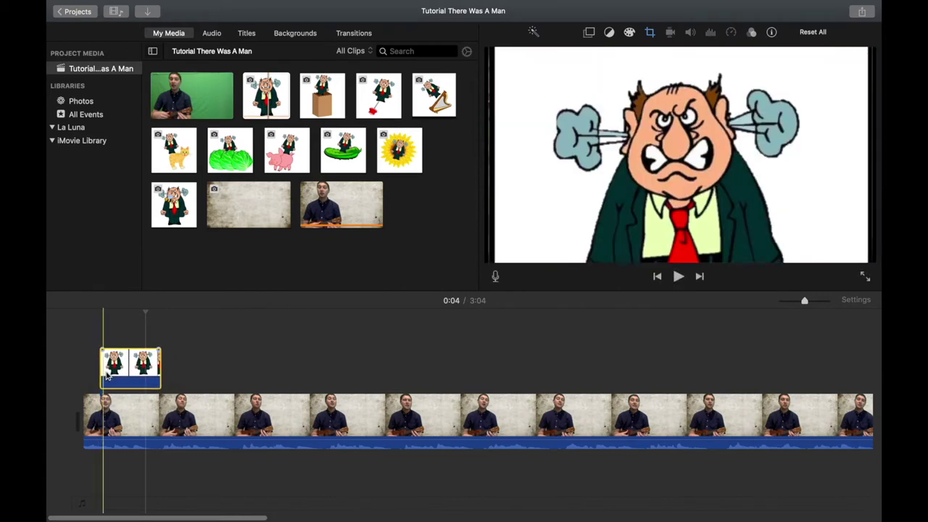
left_click_drag(160, 371, 147, 370)
key("space")
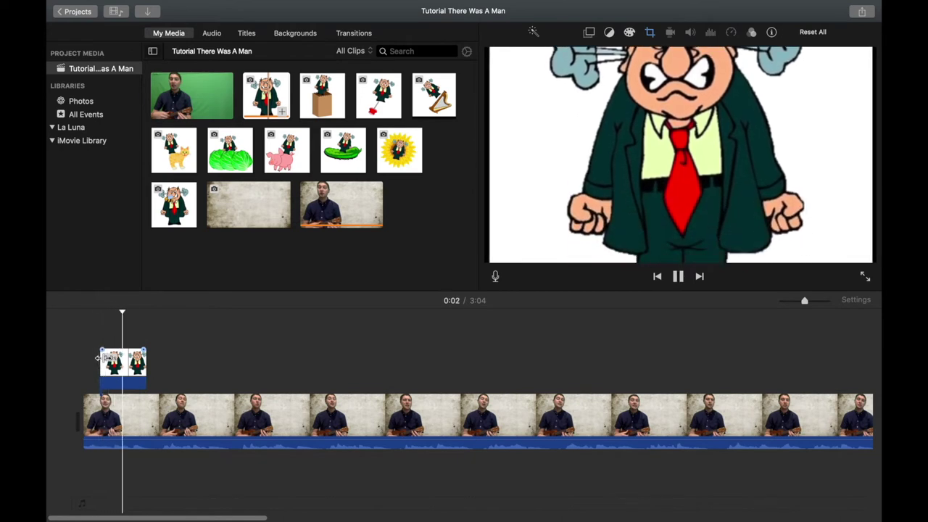
key("space")
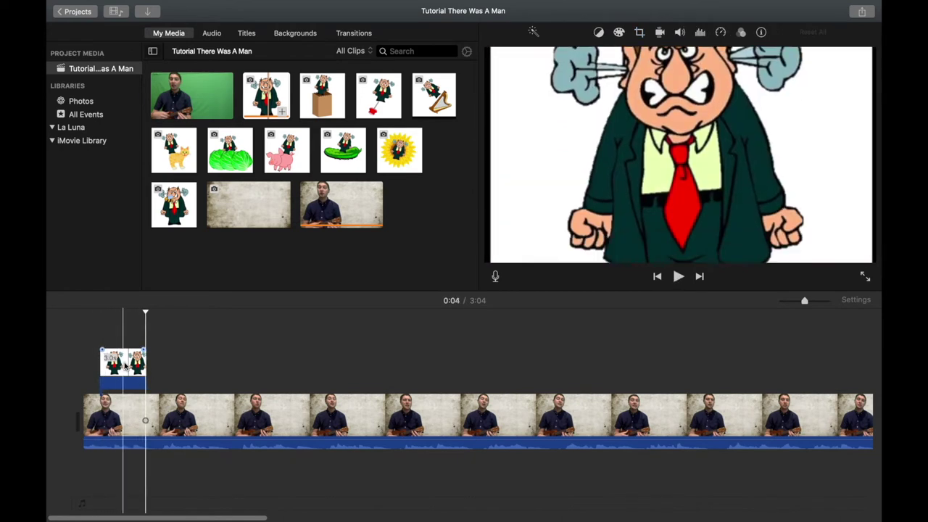
- Make the man a Picture in Picture inset with Fit cropping, enlarged and moved upper right
left_click(125, 367)
mouse_move(586, 21)
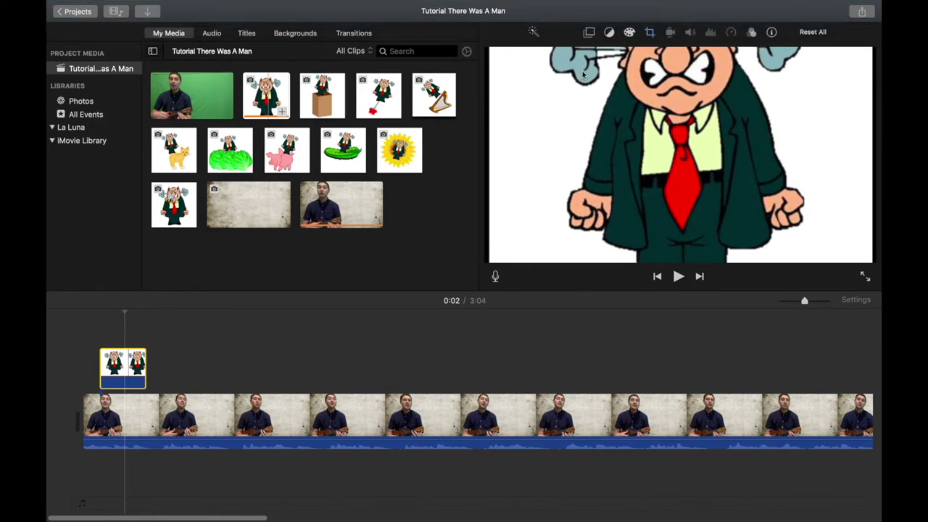
left_click(588, 33)
left_click(540, 54)
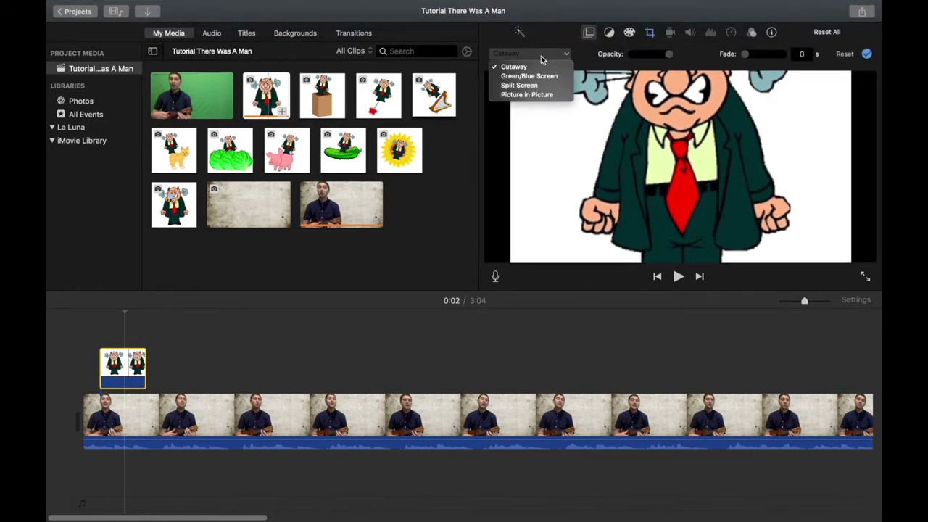
left_click(540, 95)
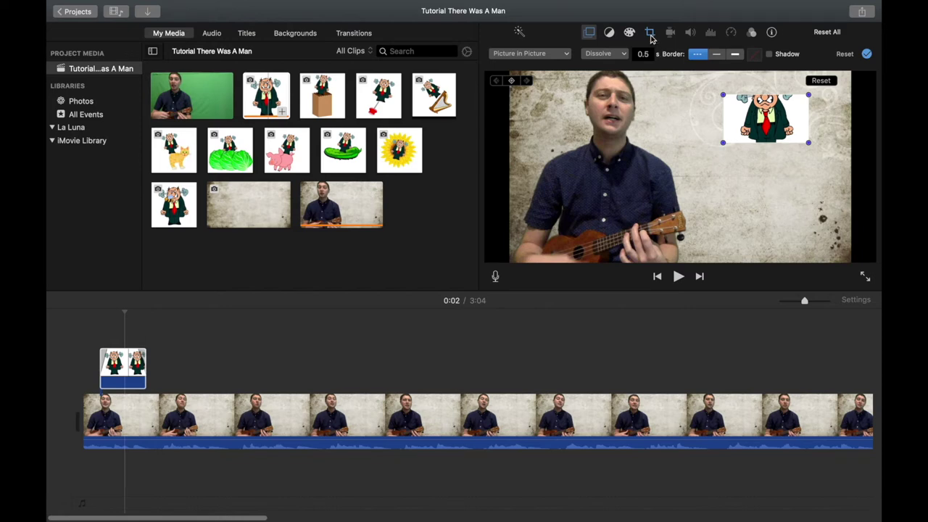
left_click(650, 33)
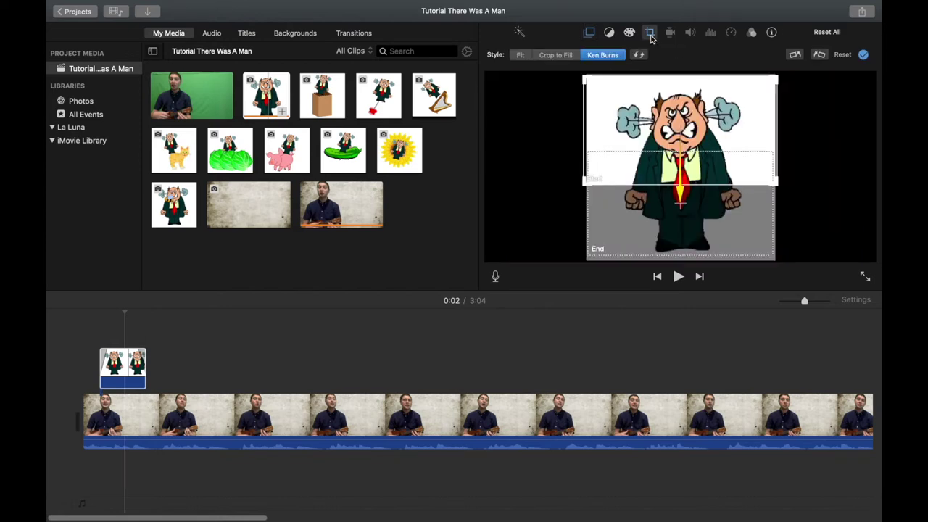
left_click(520, 57)
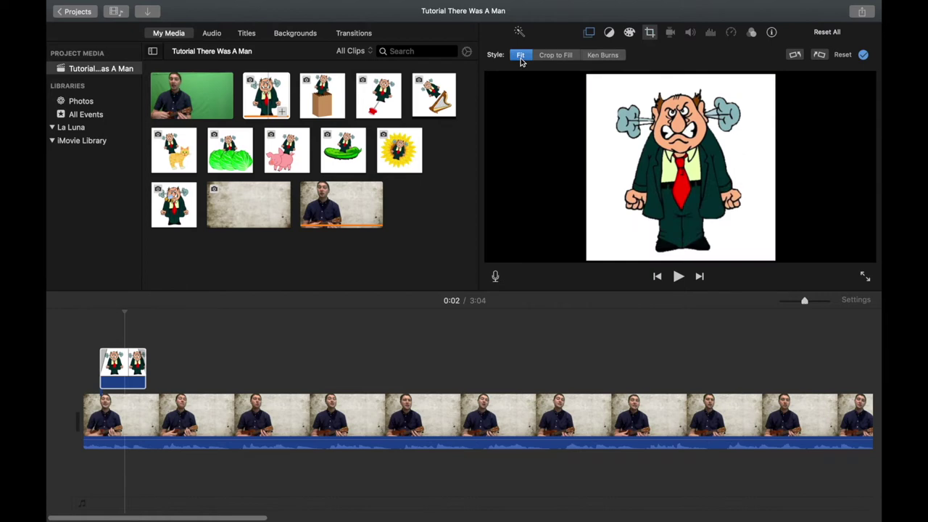
left_click(589, 36)
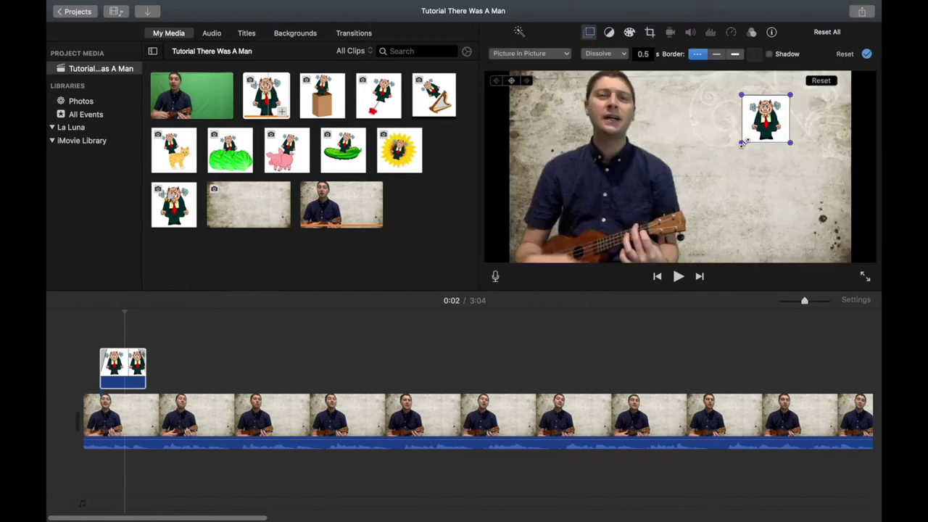
left_click_drag(743, 141, 704, 210)
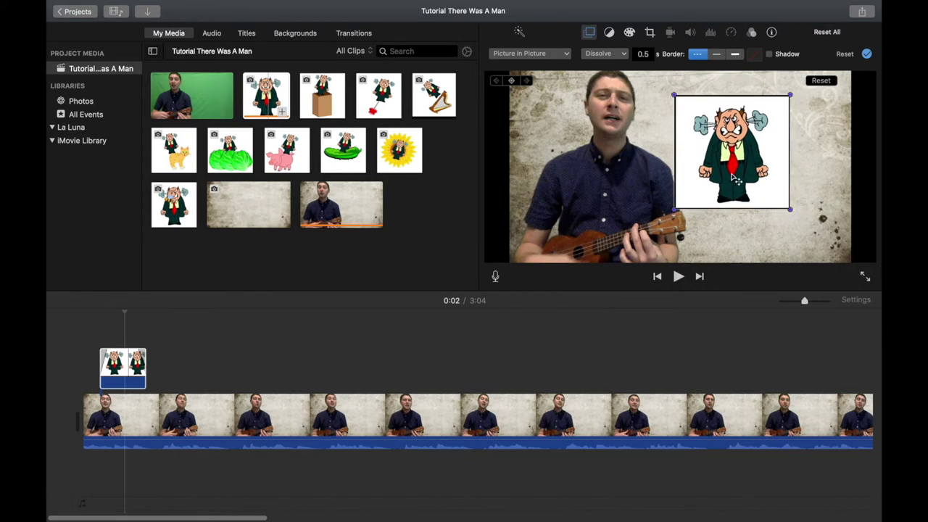
left_click_drag(733, 176, 777, 163)
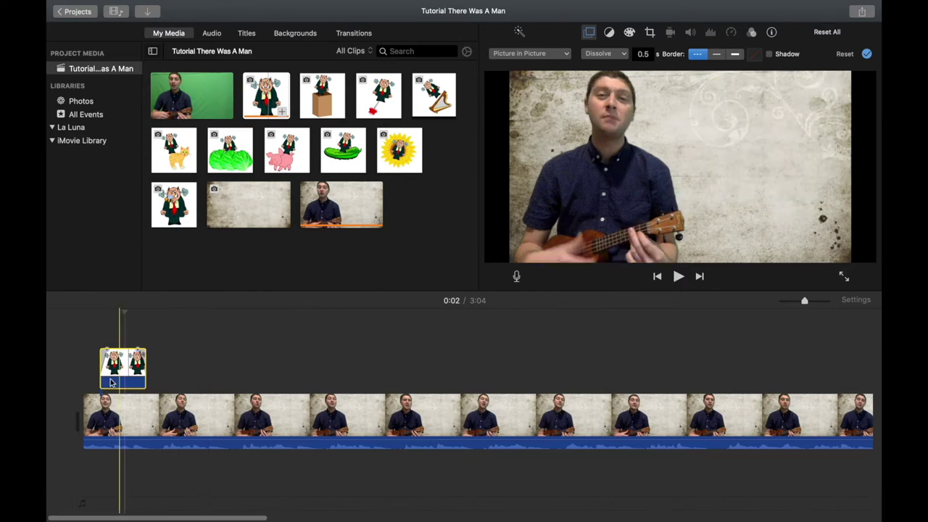
- Adjust the man inset's start and end timing, then add the bag cartoon after it
left_click(71, 378)
key("space")
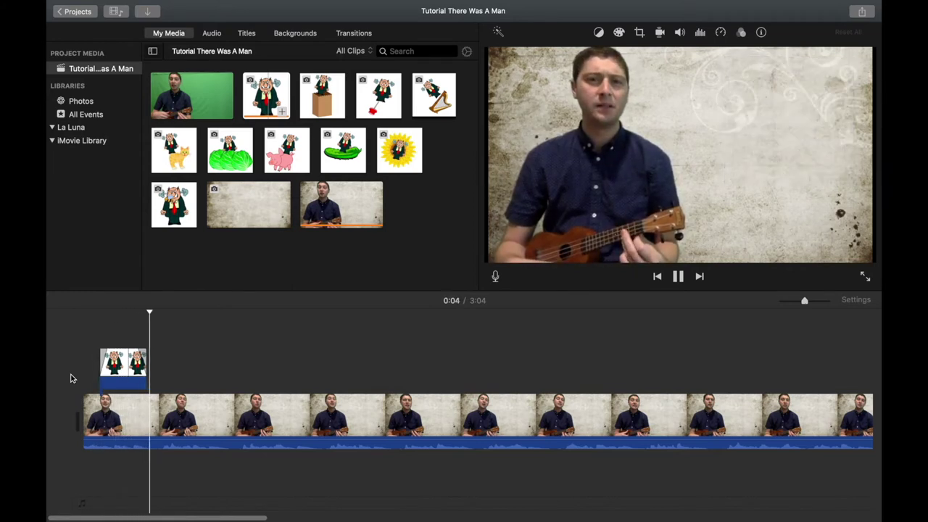
key("space")
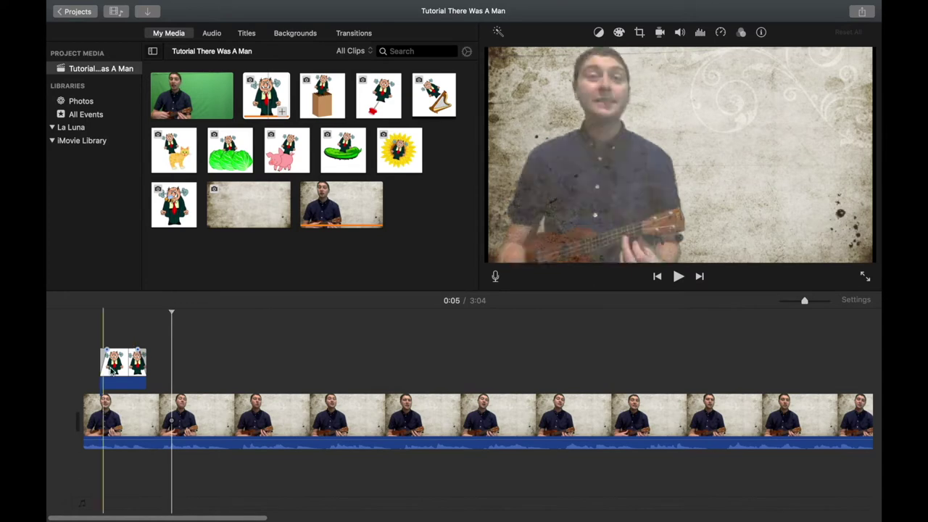
left_click_drag(149, 365, 155, 365)
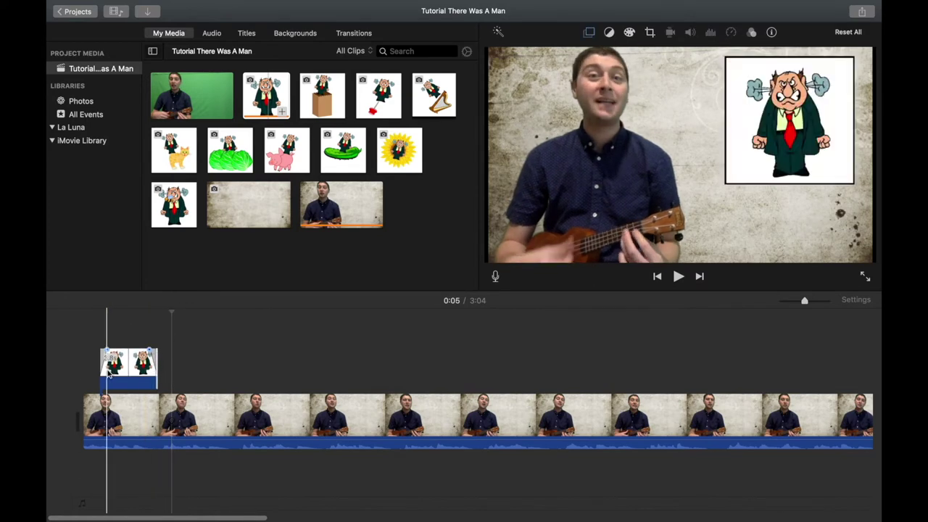
left_click_drag(94, 370, 92, 370)
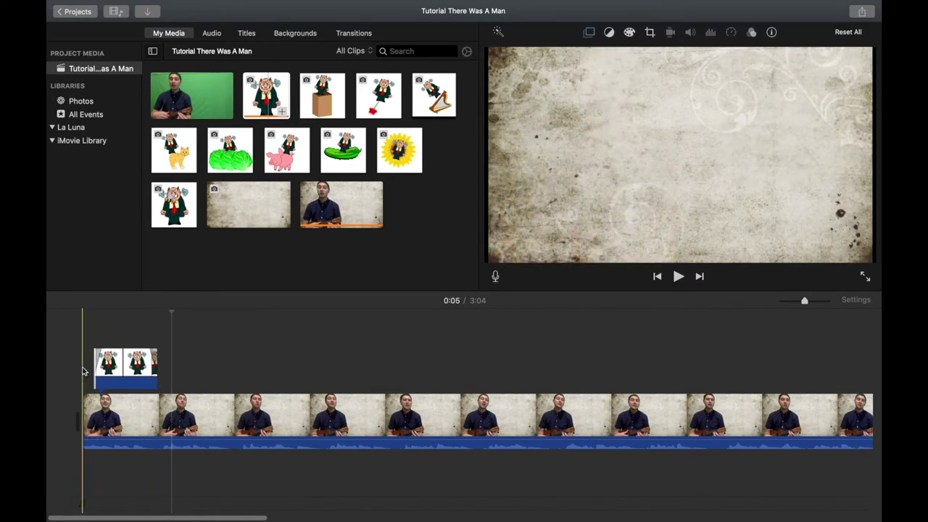
left_click(79, 369)
key("space")
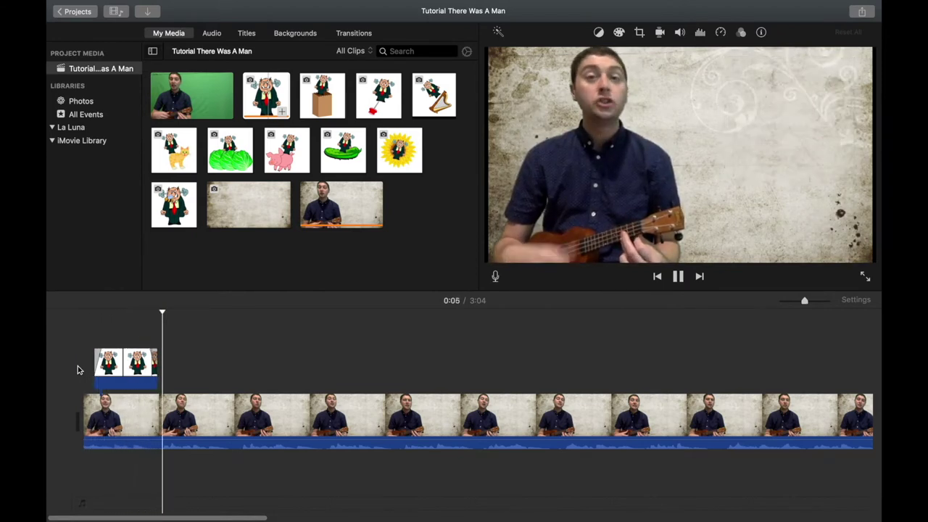
key("space")
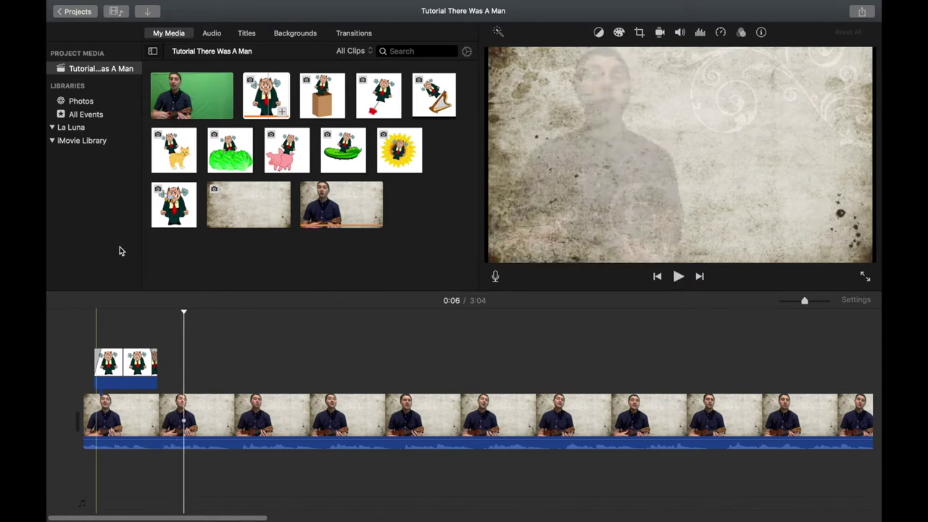
left_click_drag(314, 110, 275, 374)
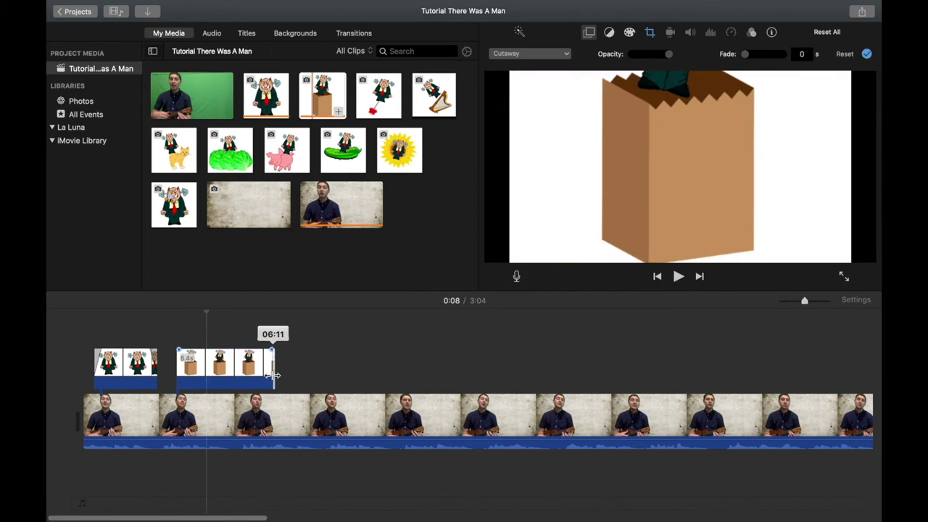
- Check the bag clip's timing and lengthen it
left_click(174, 364)
key("space")
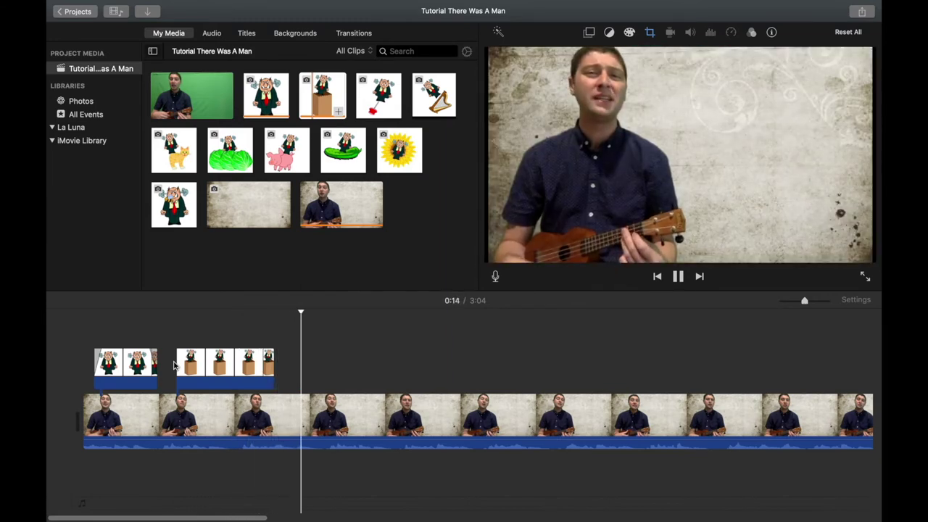
left_click(261, 371)
left_click_drag(272, 372, 305, 372)
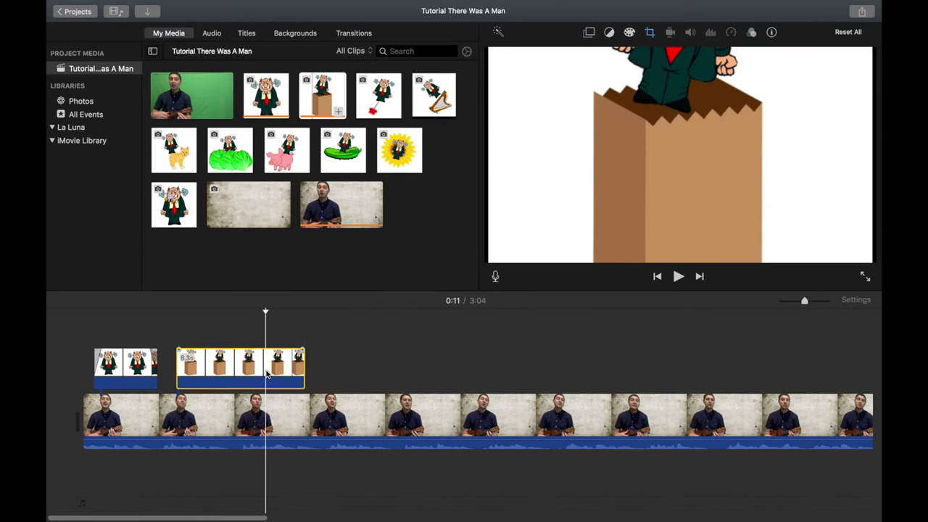
- Set the bag cartoon to Picture in Picture with Fit cropping and enlarge the inset
left_click(589, 33)
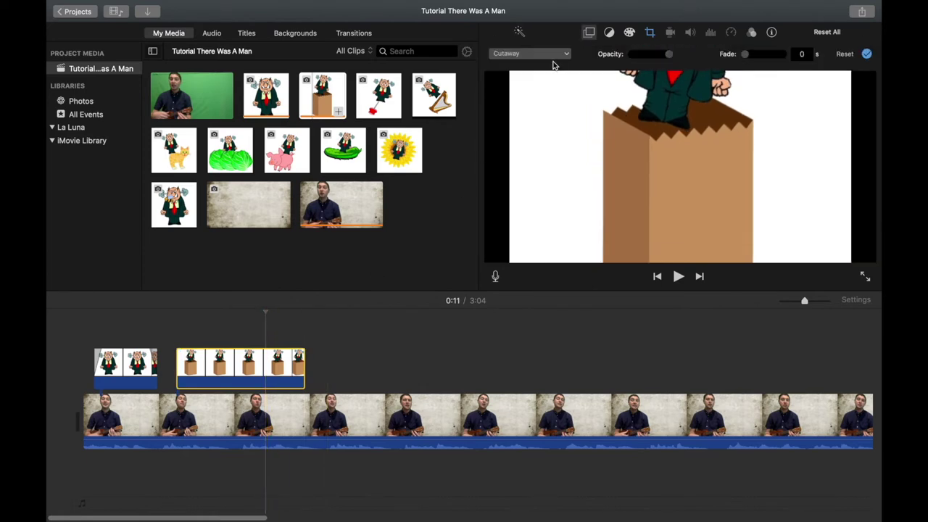
left_click(556, 56)
left_click(545, 95)
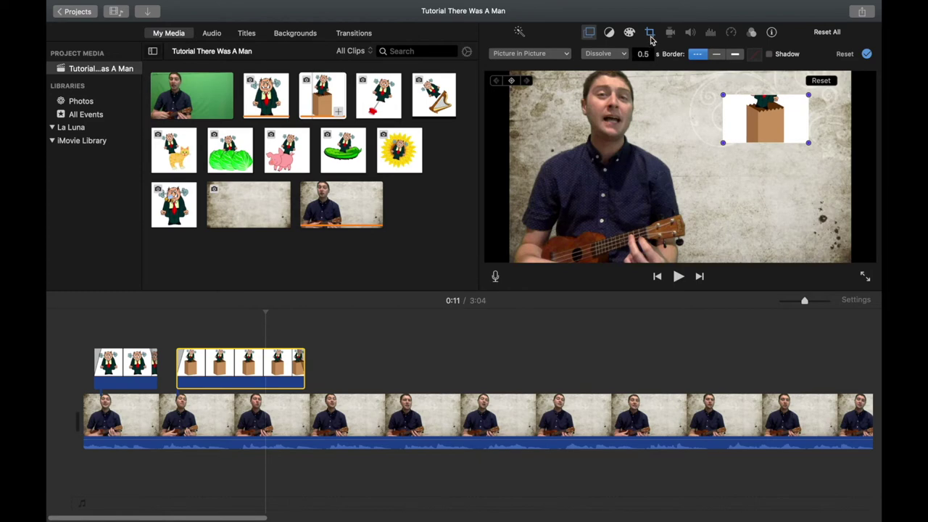
left_click(651, 33)
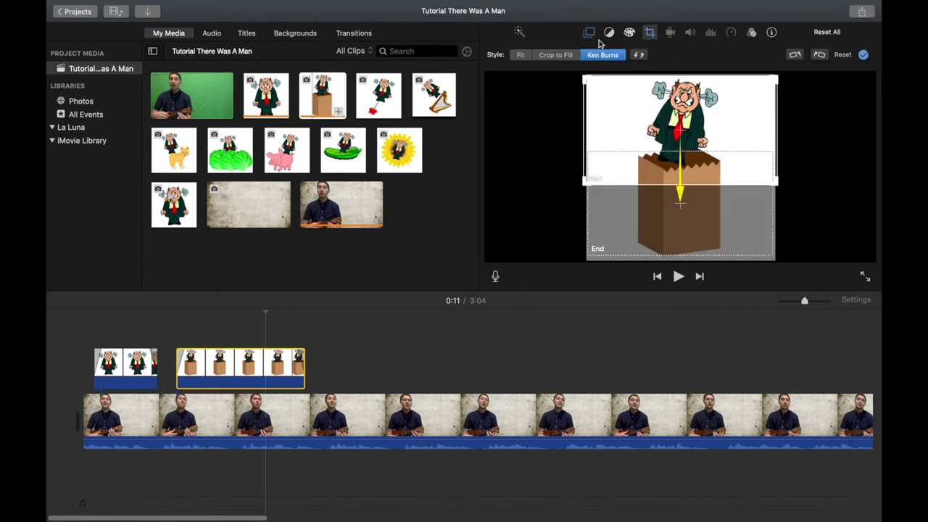
left_click(520, 55)
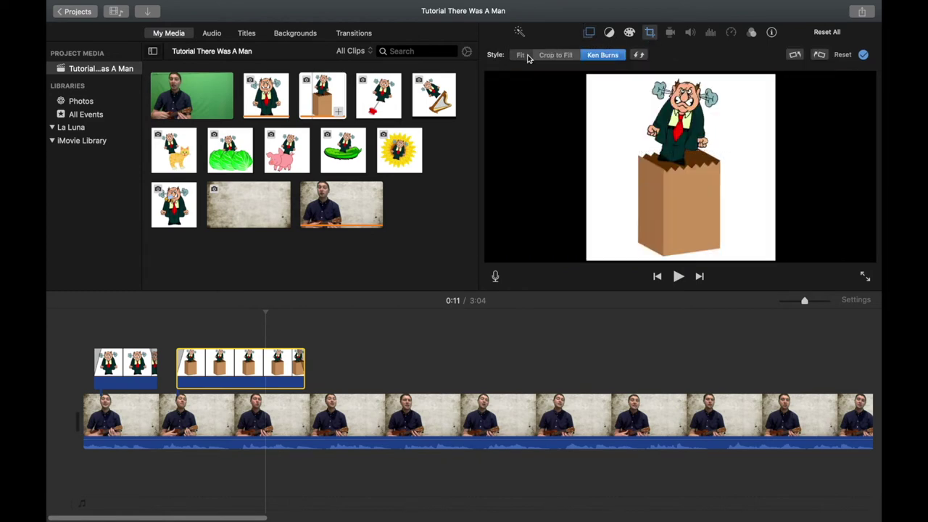
left_click(589, 32)
left_click_drag(741, 144, 759, 174)
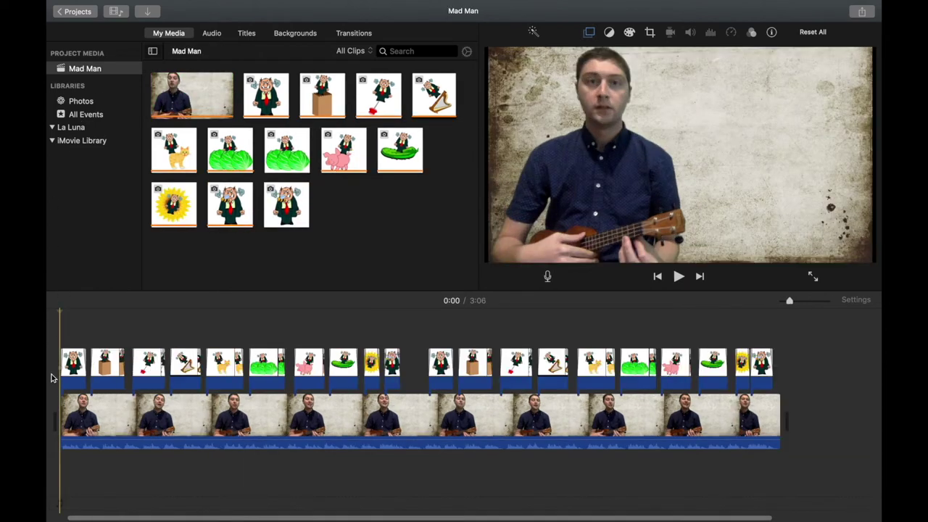
- Play the finished Mad Man movie from the beginning
key("space")
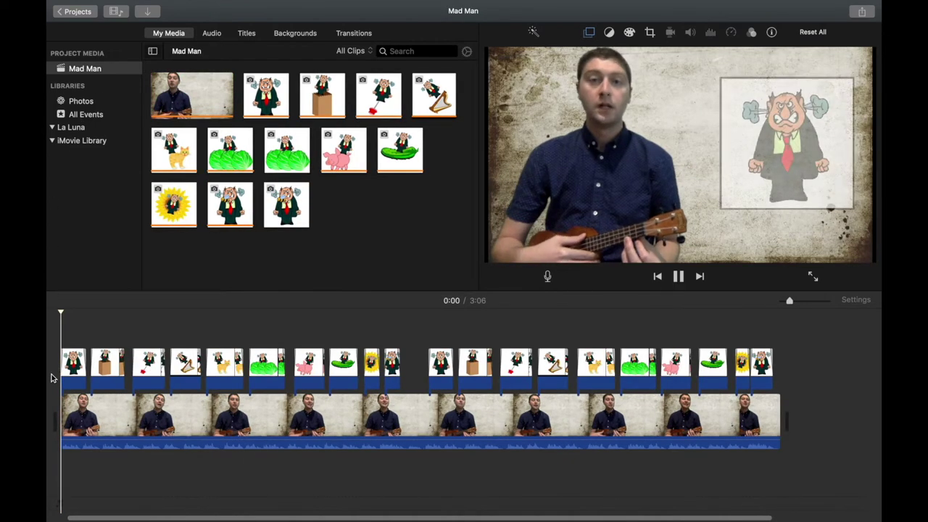